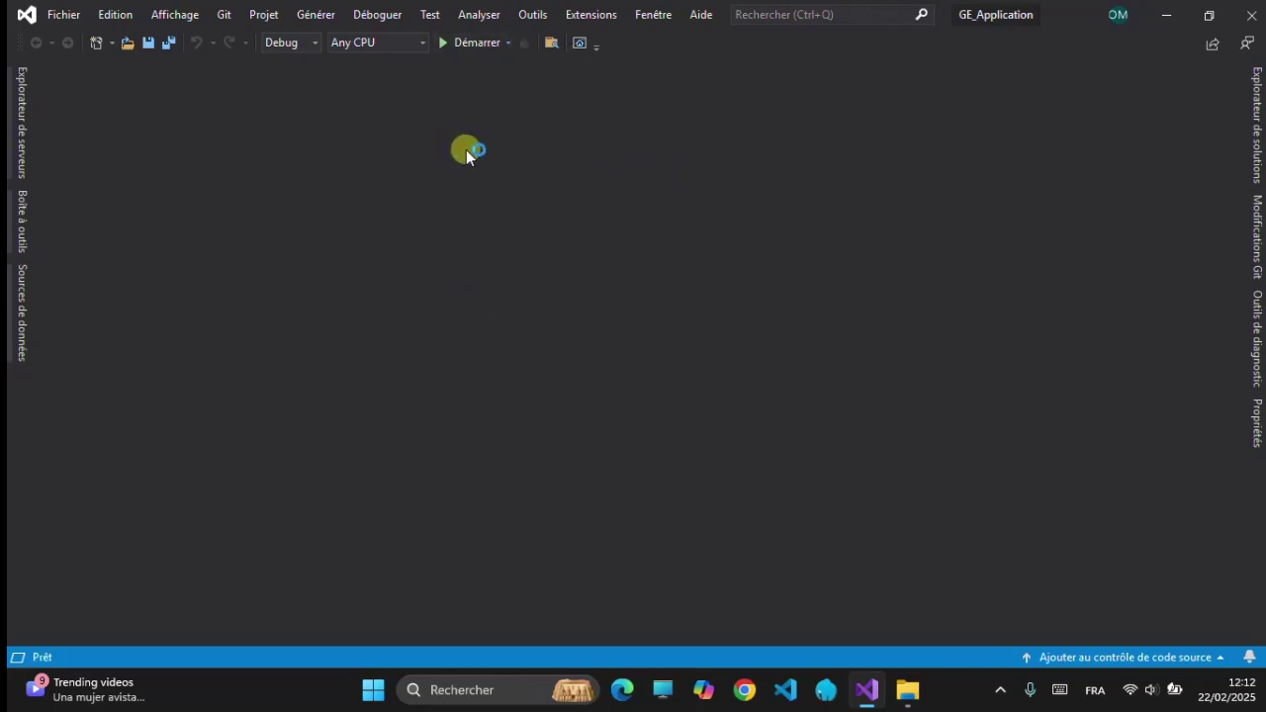
- Launch GE_Application in debug mode from Visual Studio, then minimize Visual Studio to reveal the login window
click(460, 44)
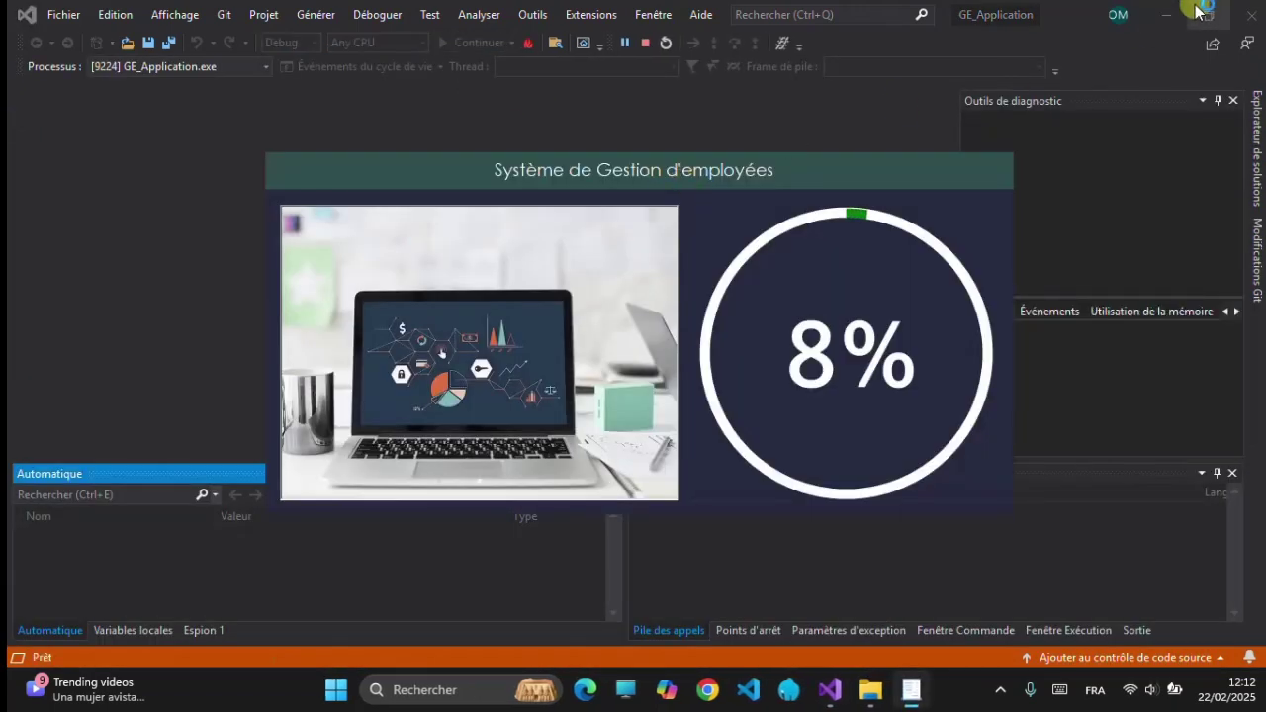
click(1168, 16)
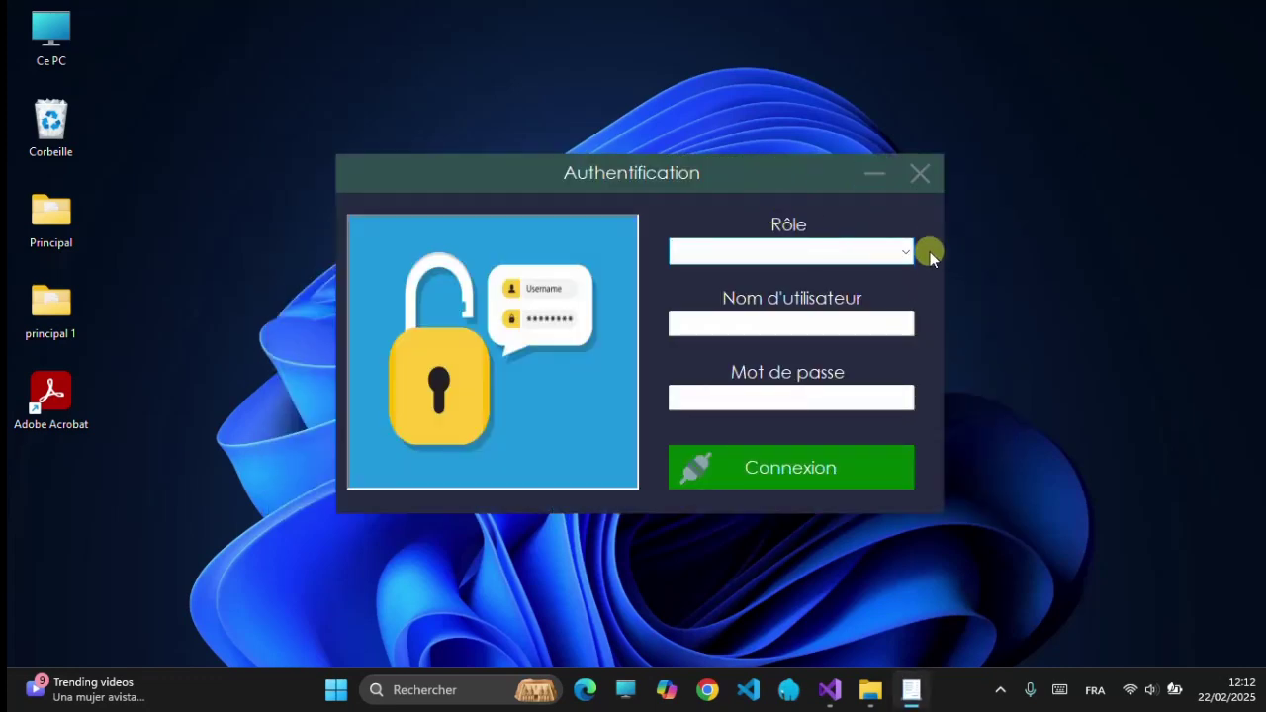
- Choose the Employeur role, enter the admin account's e-mail and password, and log in
click(906, 251)
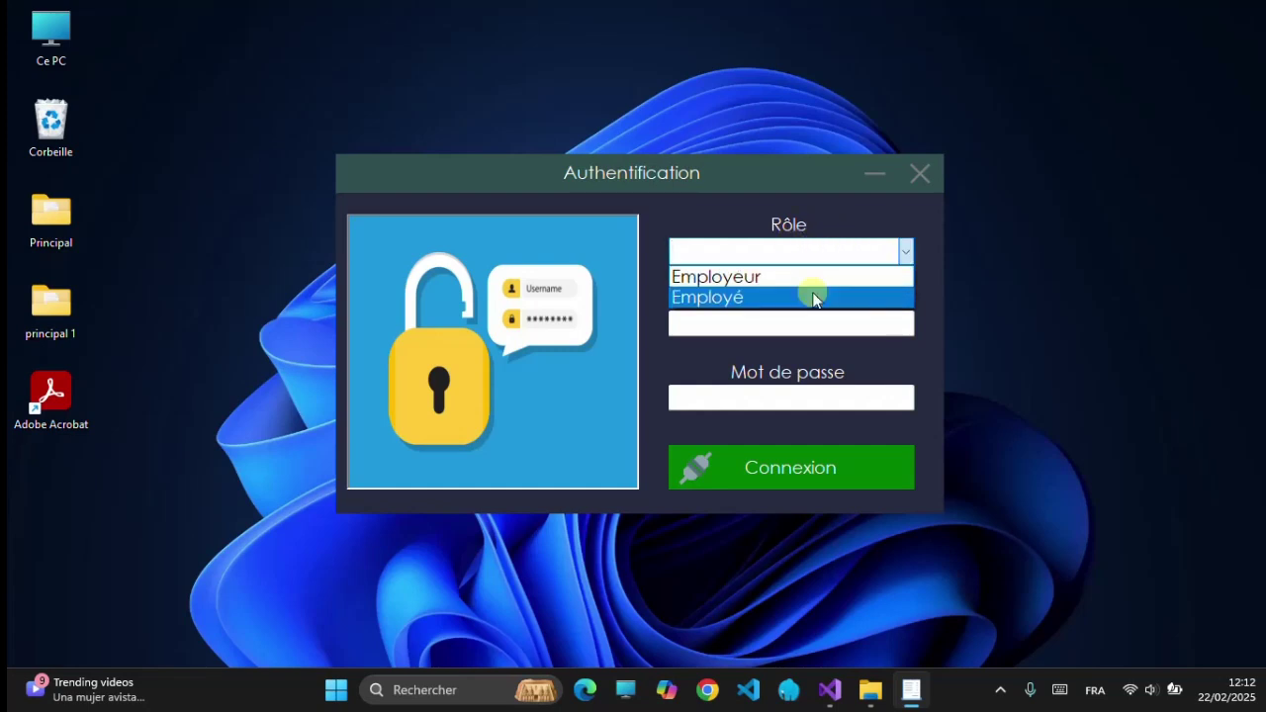
click(849, 210)
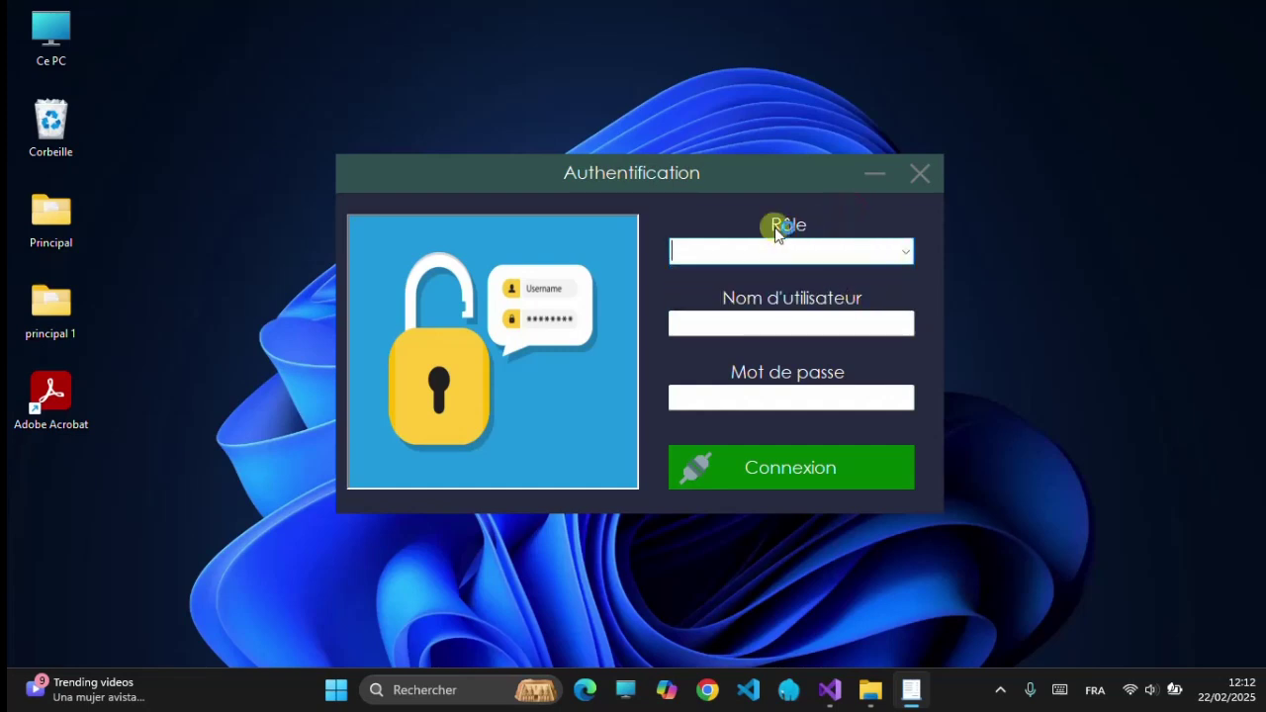
click(898, 251)
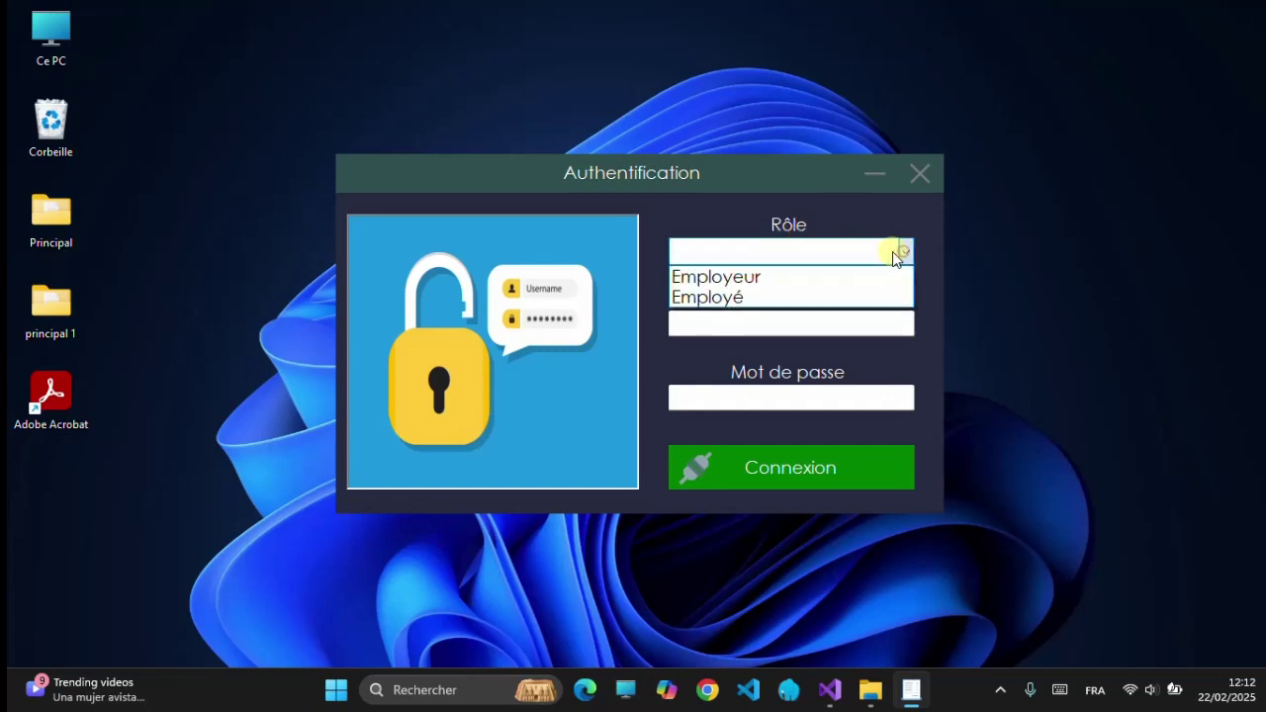
click(784, 277)
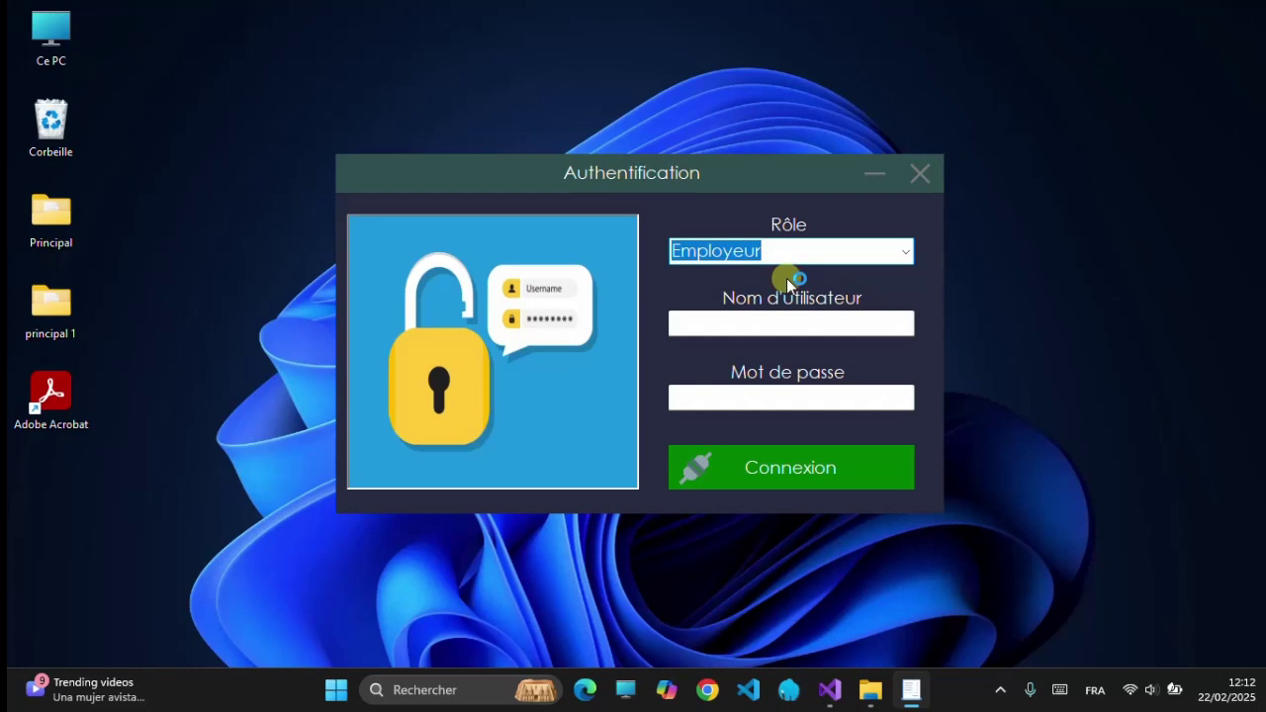
click(800, 327)
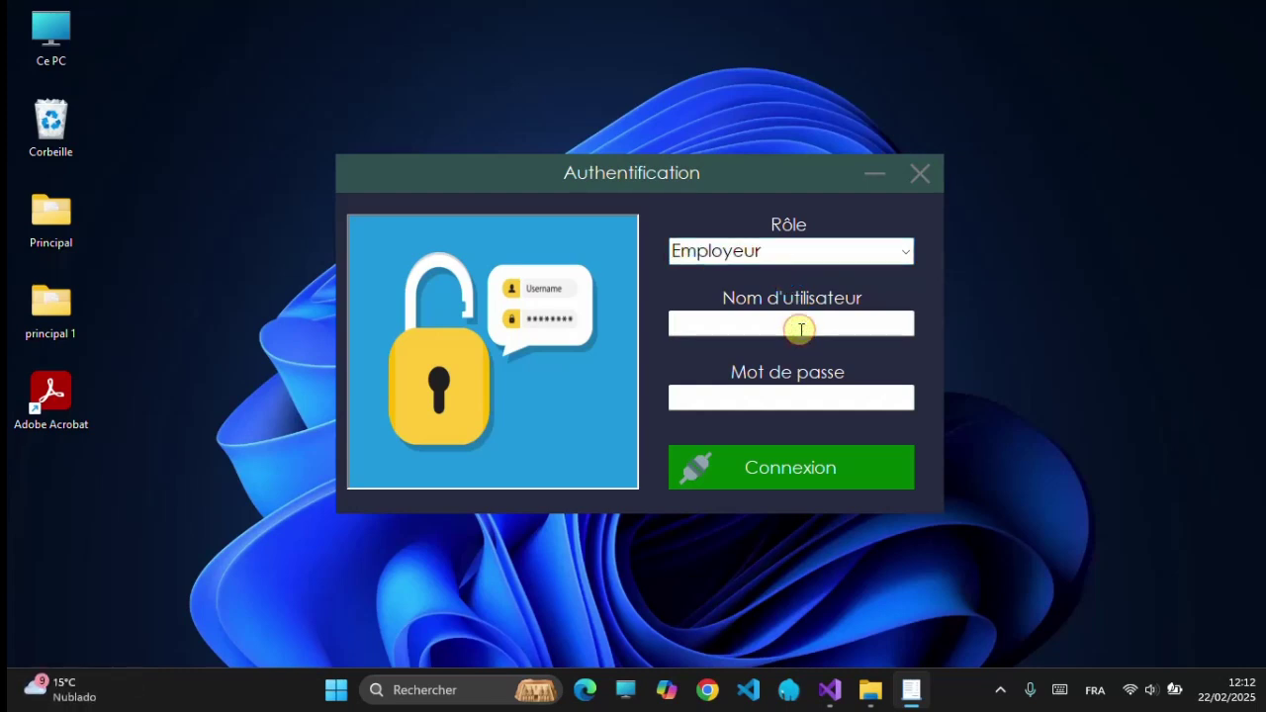
text(admin)
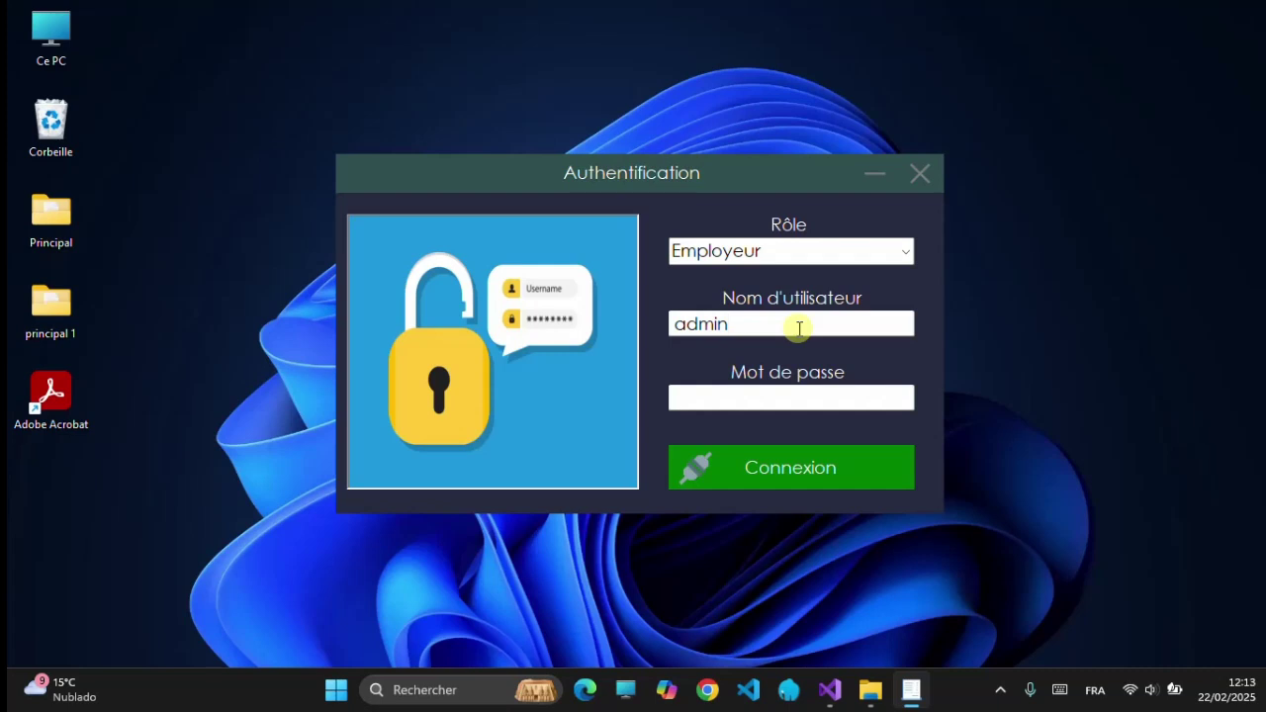
text(@gmail.com)
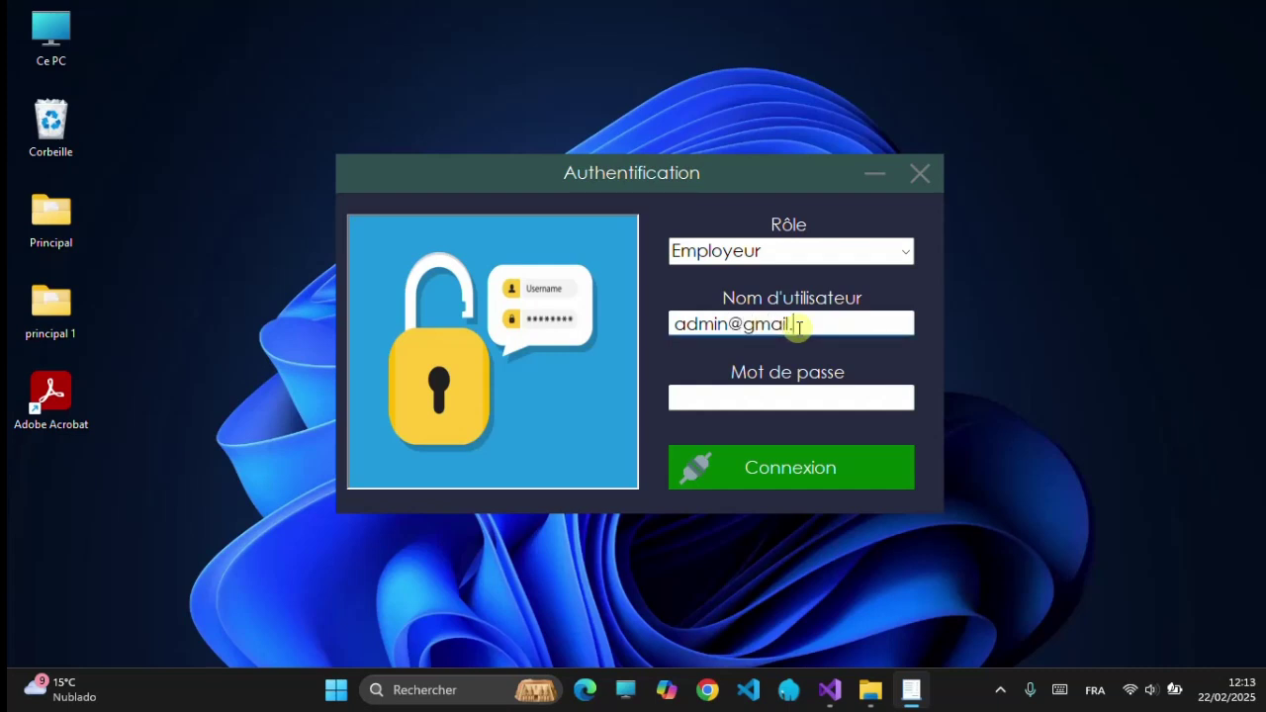
key(Tab)
text(***)
key(BackSpace)
key(BackSpace)
key(BackSpace)
text(*****)
click(842, 454)
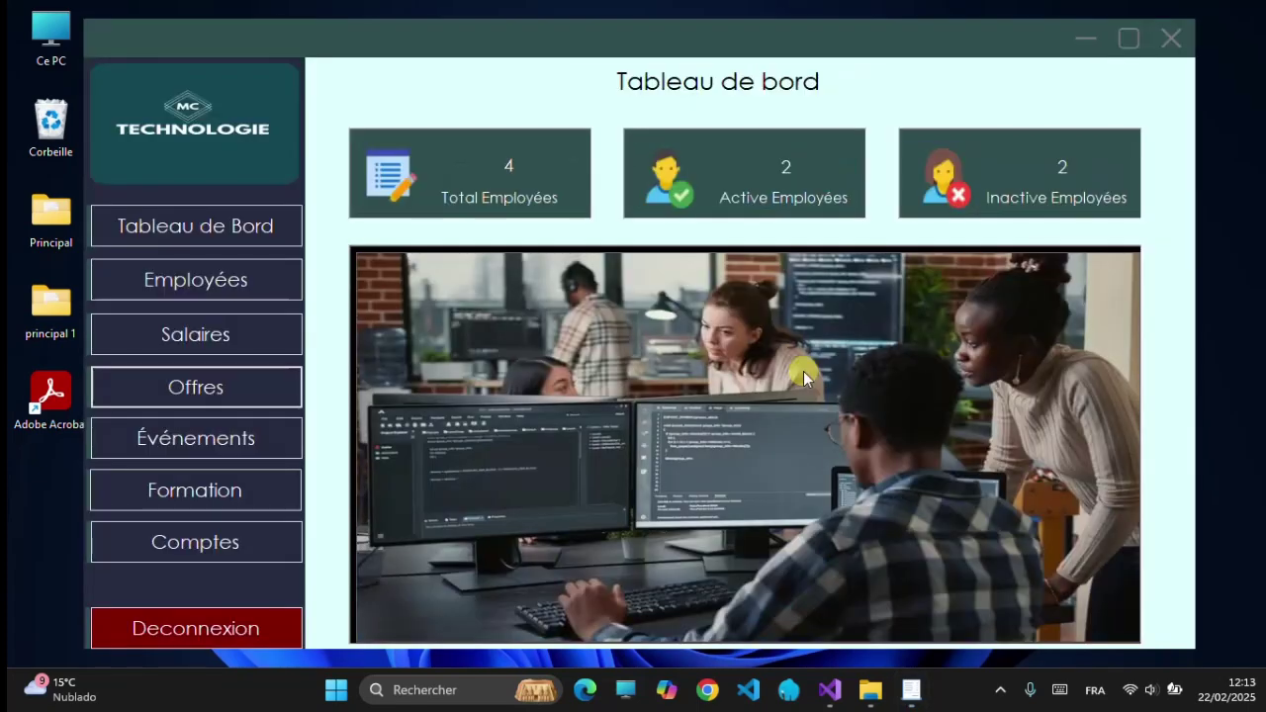
- Maximize the window, view the Tableau de Bord page, then go to the Employées page
click(1122, 43)
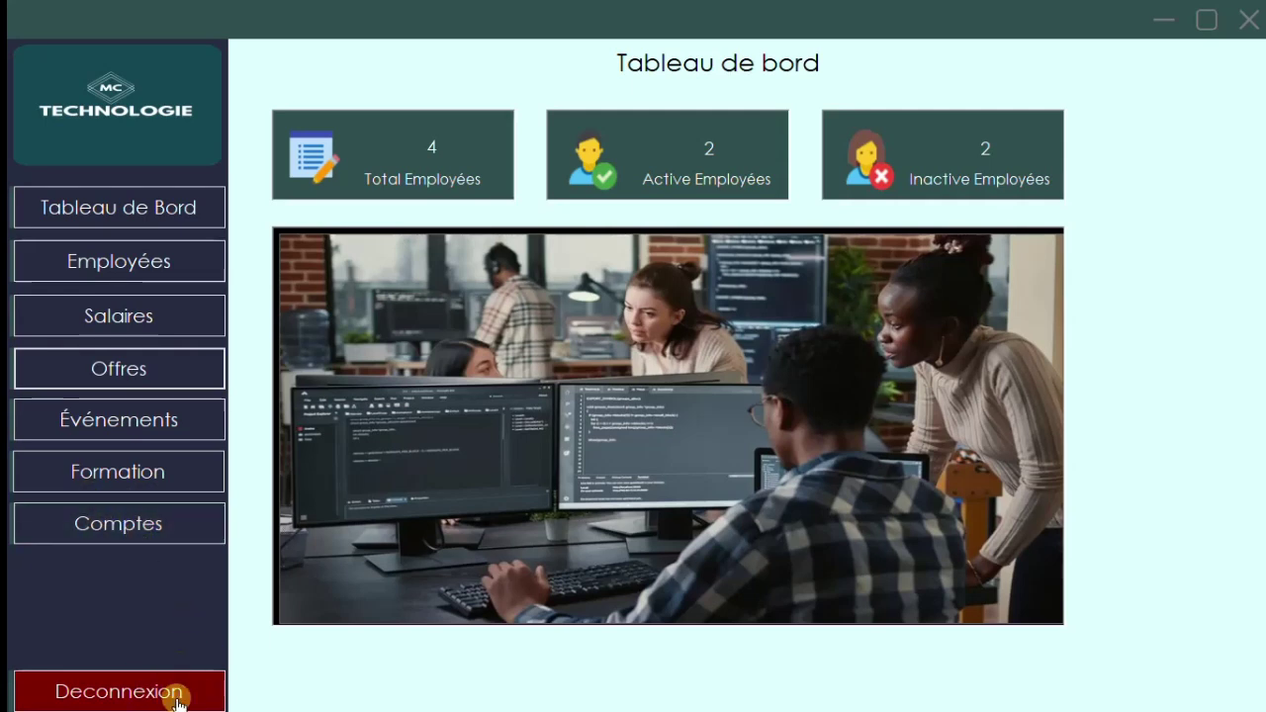
click(134, 212)
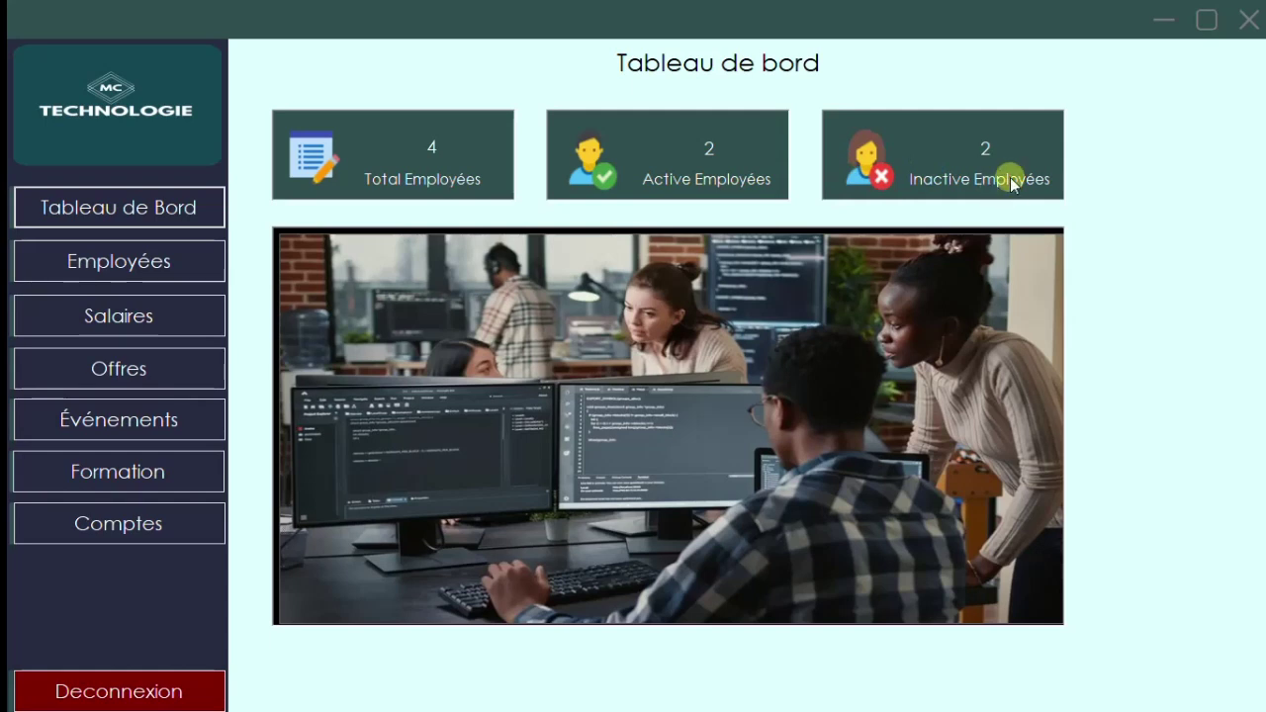
click(142, 273)
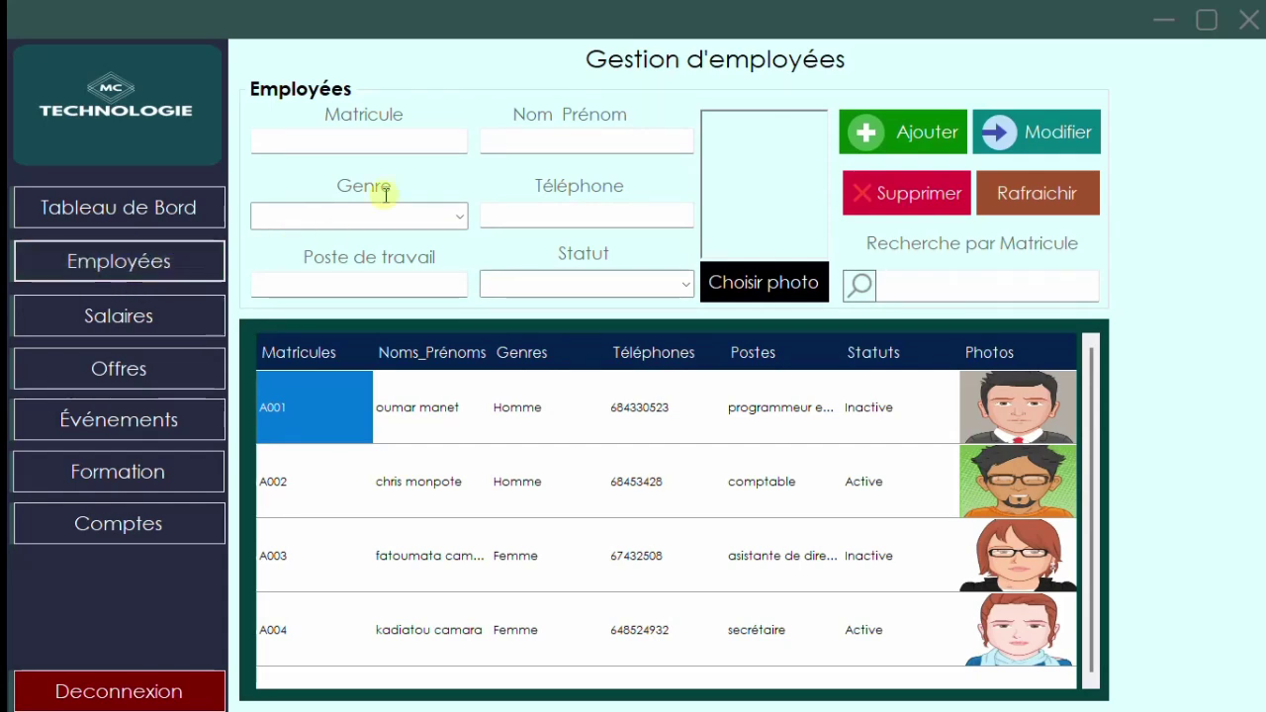
- Explore the employee form fields, the Genre and Statut option lists, and the matricule search
click(383, 143)
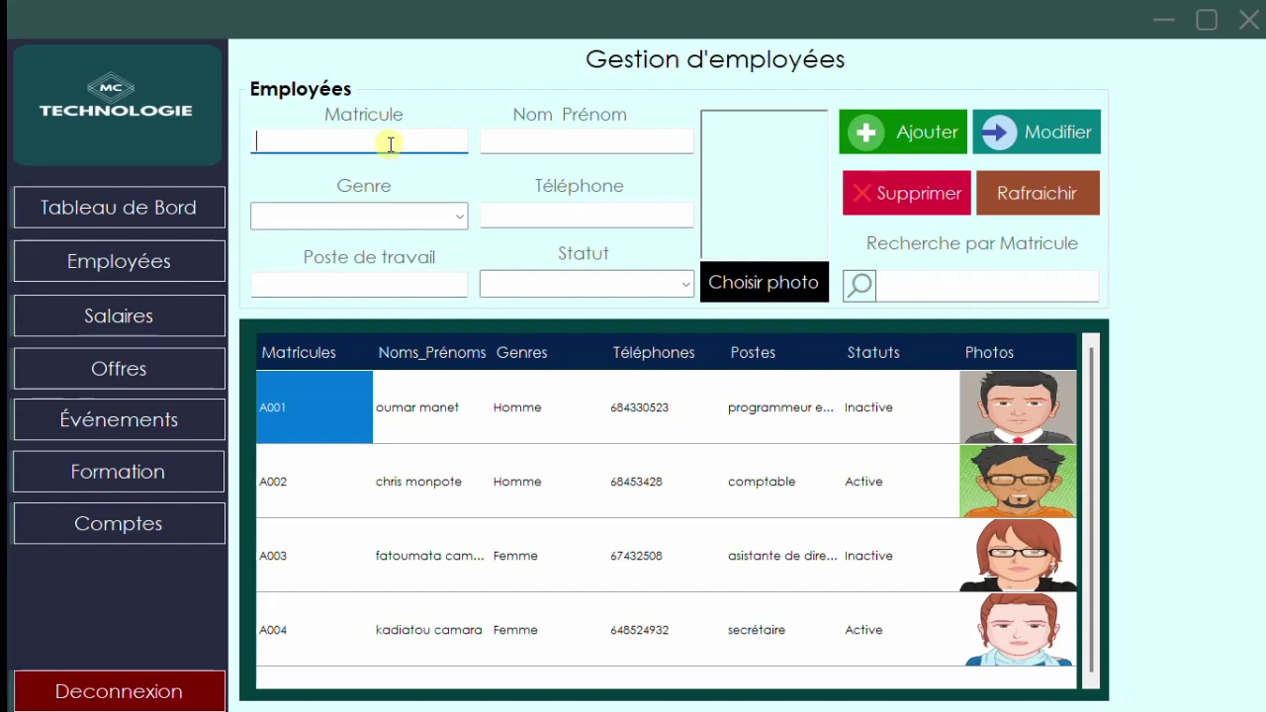
click(528, 141)
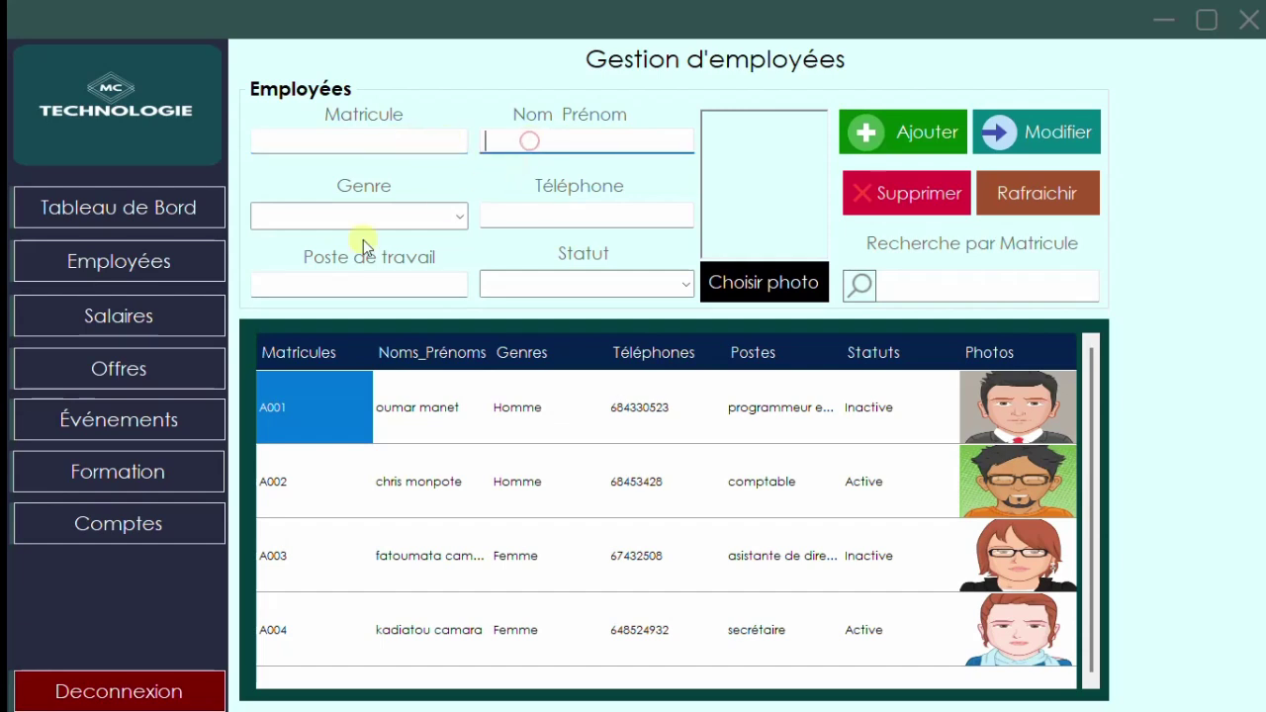
click(458, 216)
click(459, 217)
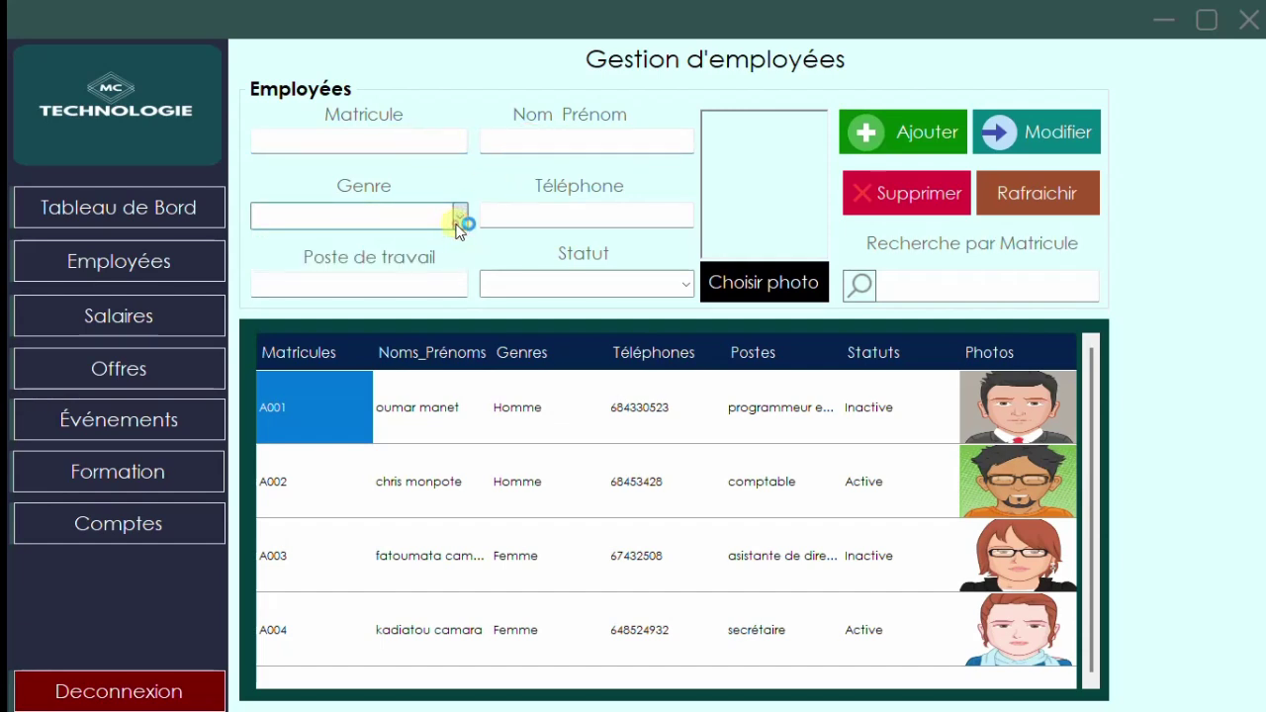
click(496, 209)
click(403, 277)
click(676, 283)
click(681, 283)
click(682, 283)
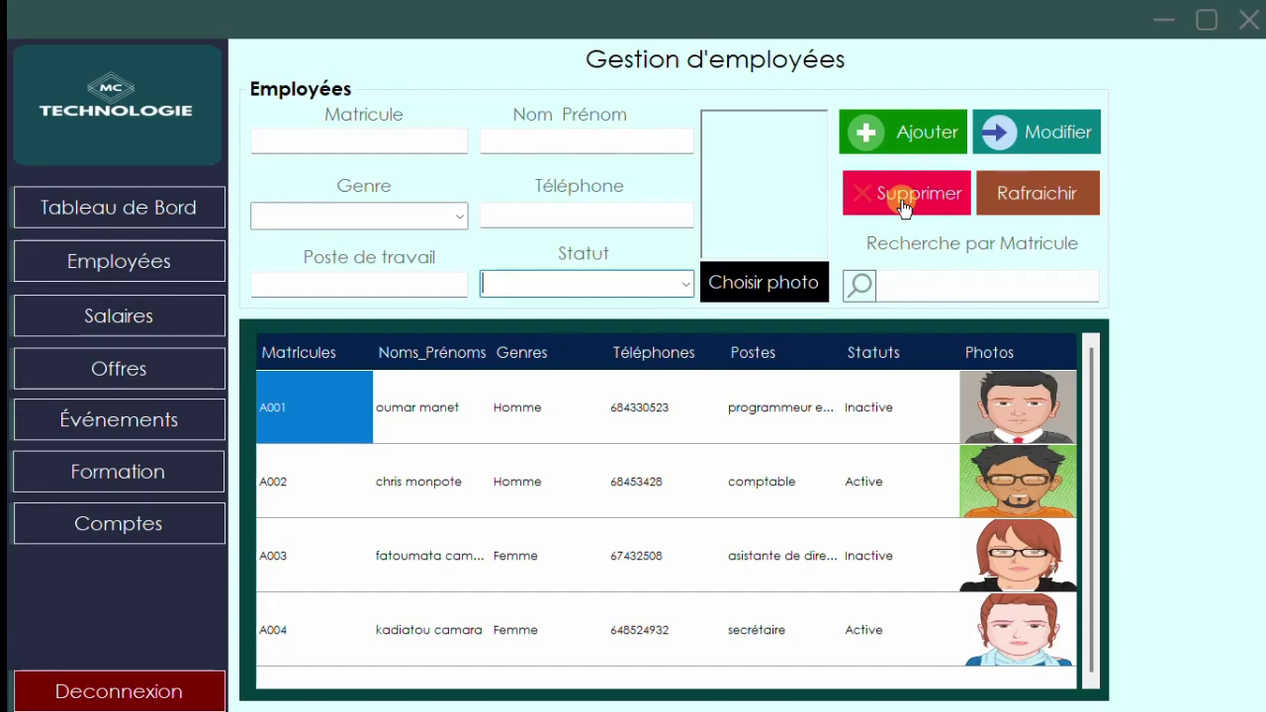
click(945, 290)
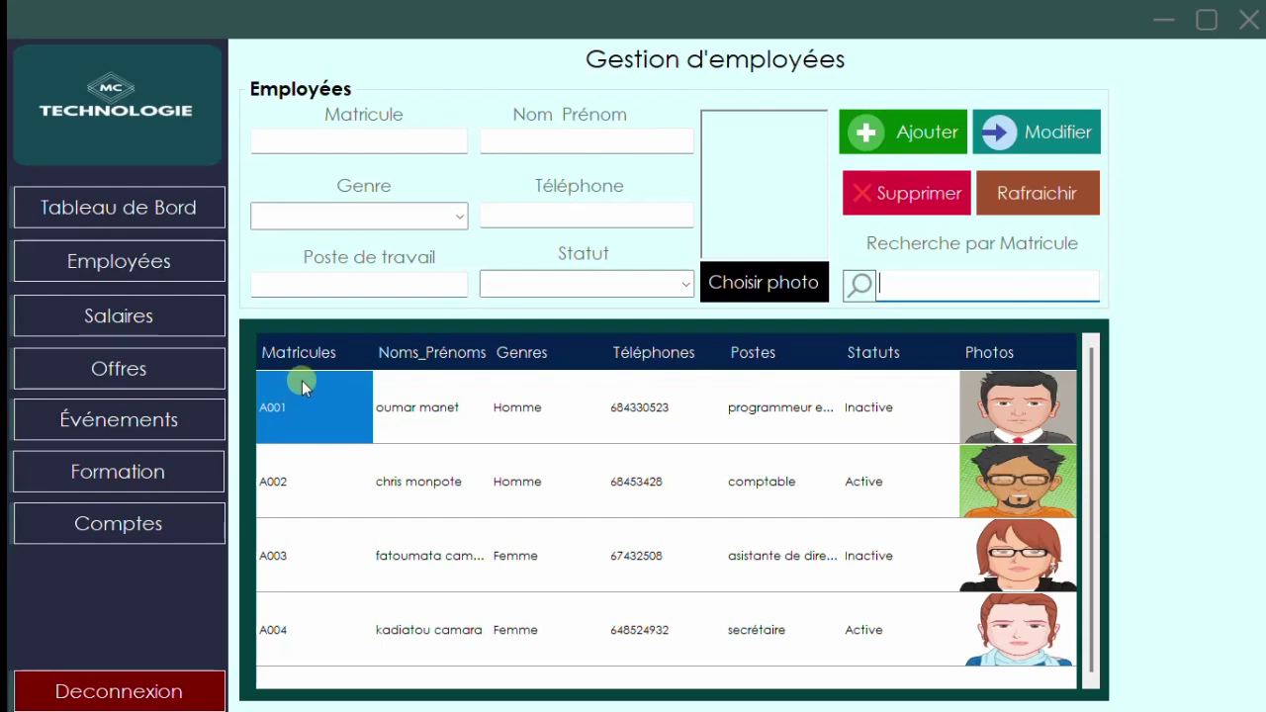
- Preview the Salaires page, return to Employées and begin typing the matricule 'A00'
click(181, 328)
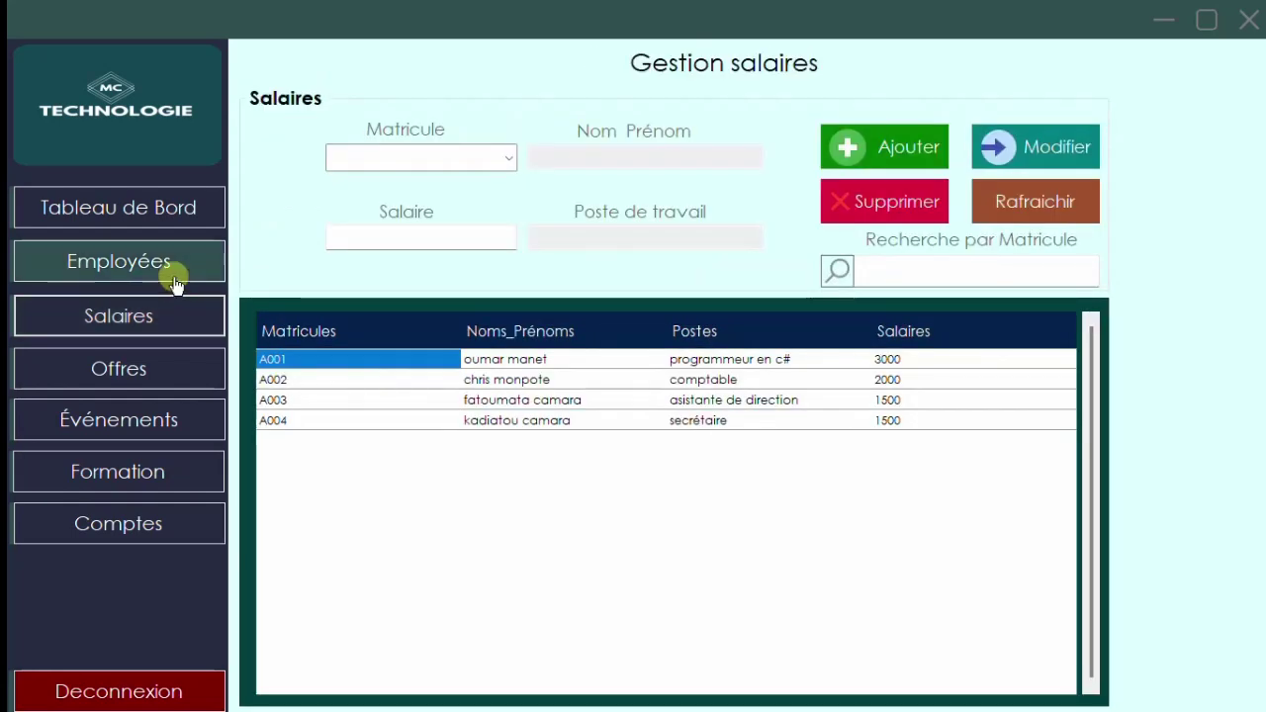
click(173, 282)
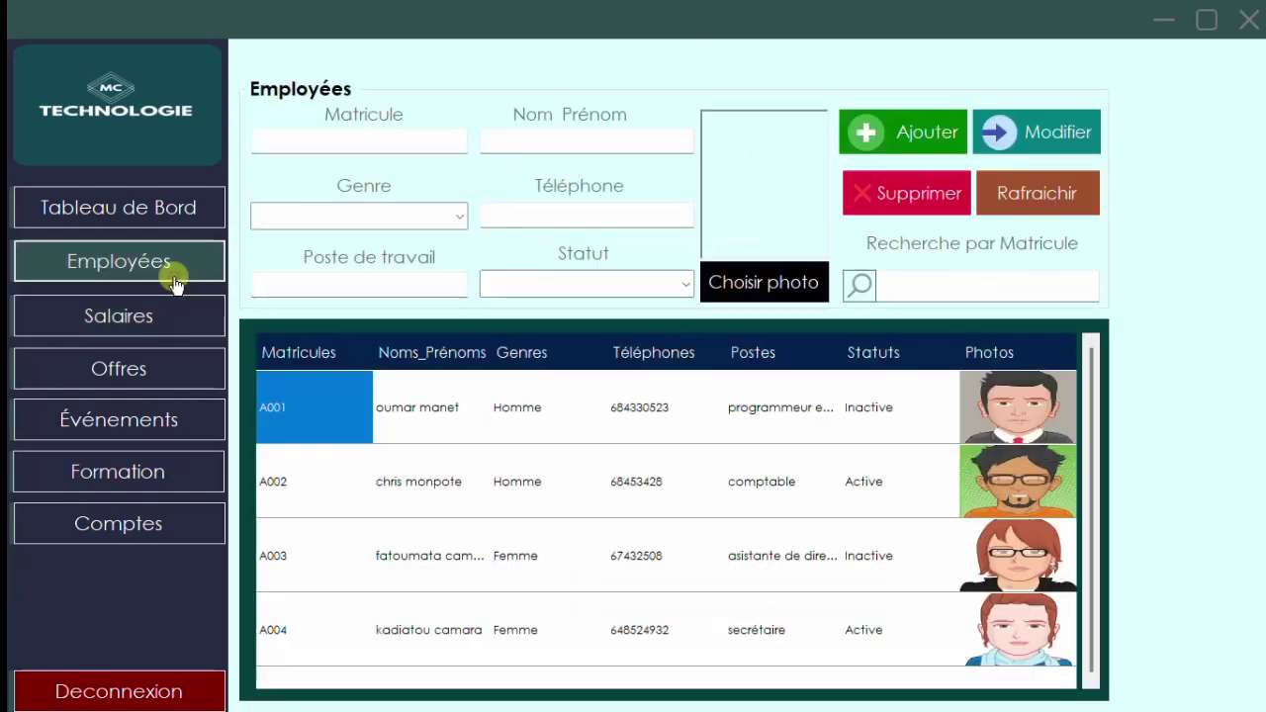
click(329, 144)
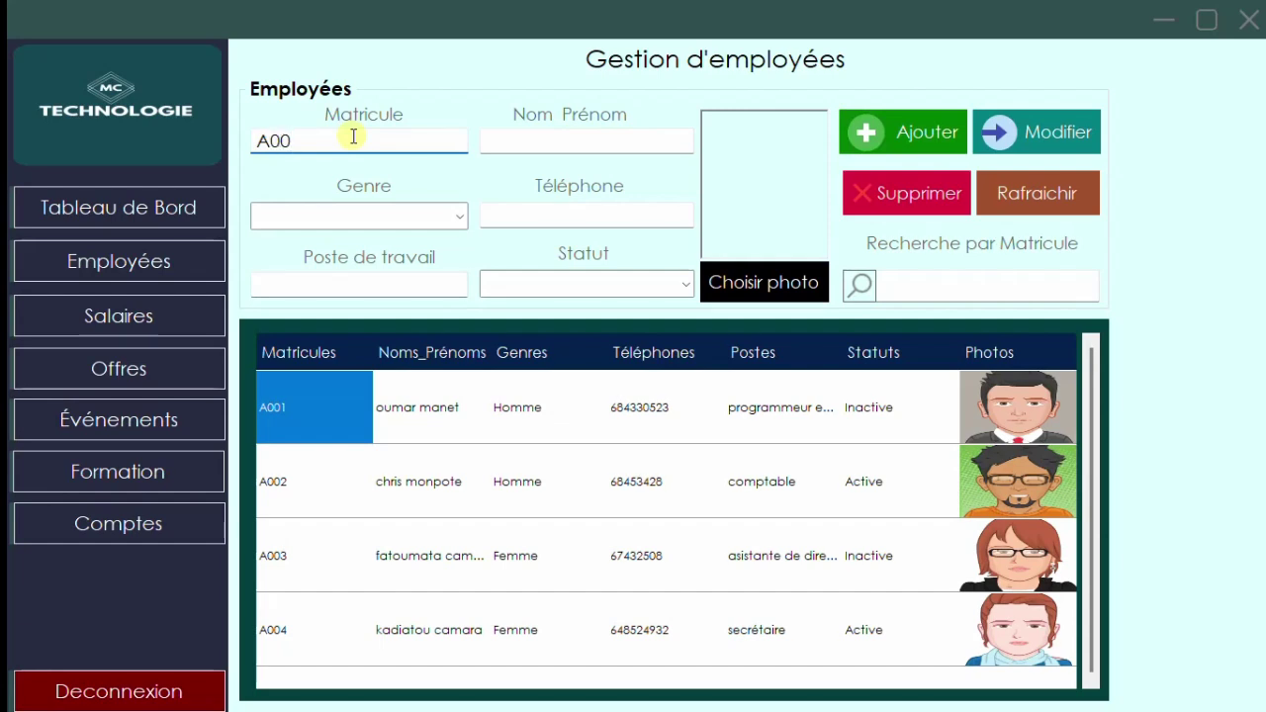
- Enter the new employee's name and set the gender to Homme
key(Tab)
text(ch)
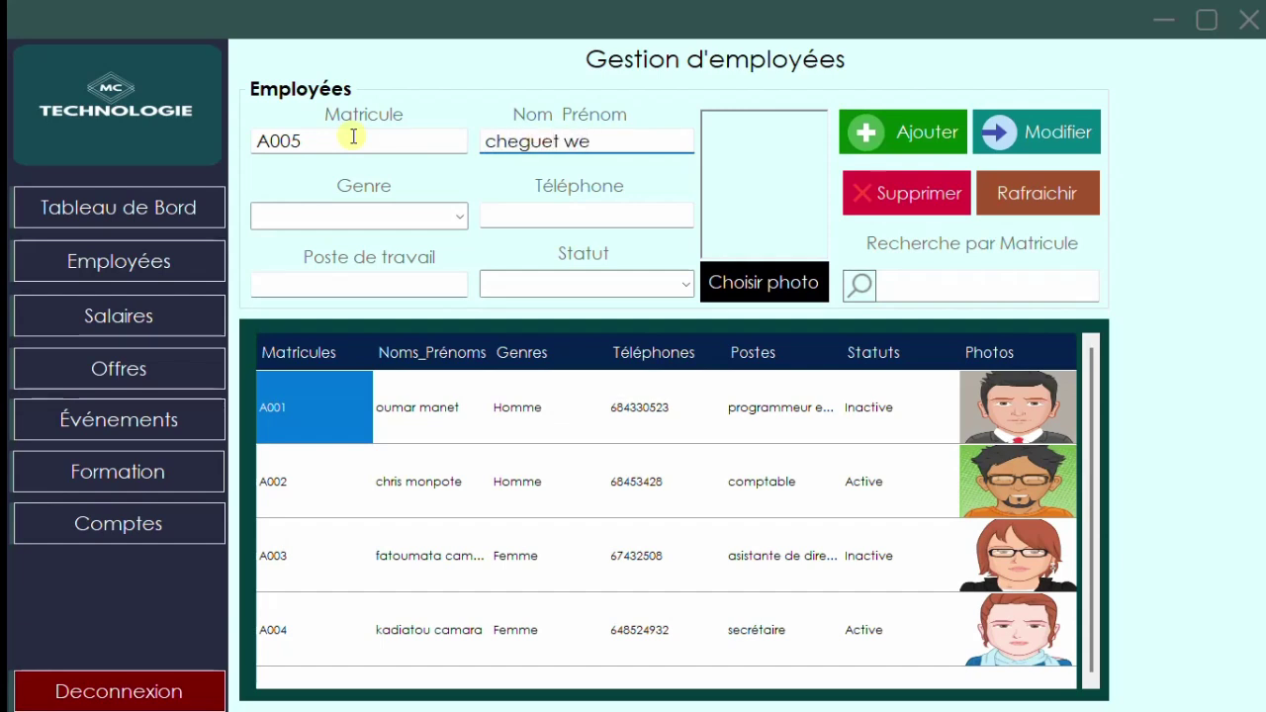
key(Tab)
click(459, 217)
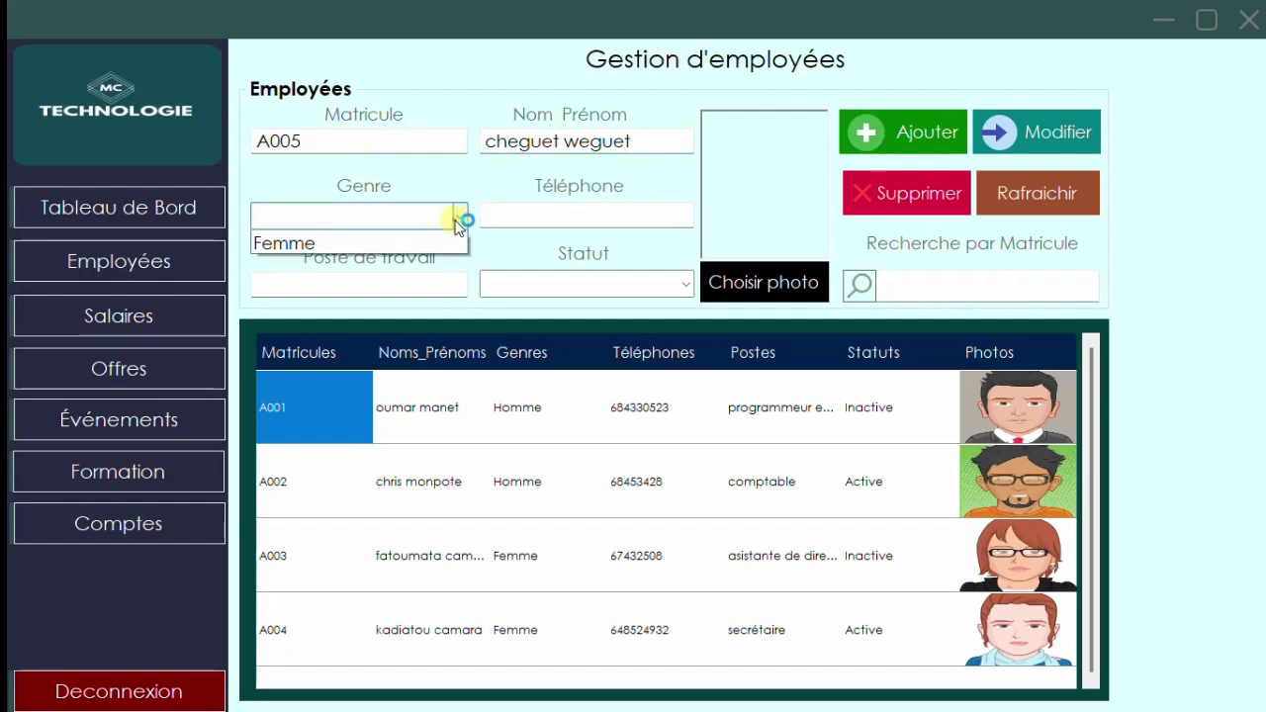
click(367, 242)
- Enter the phone number and post 'programmeur php', and set the status to Active
click(506, 219)
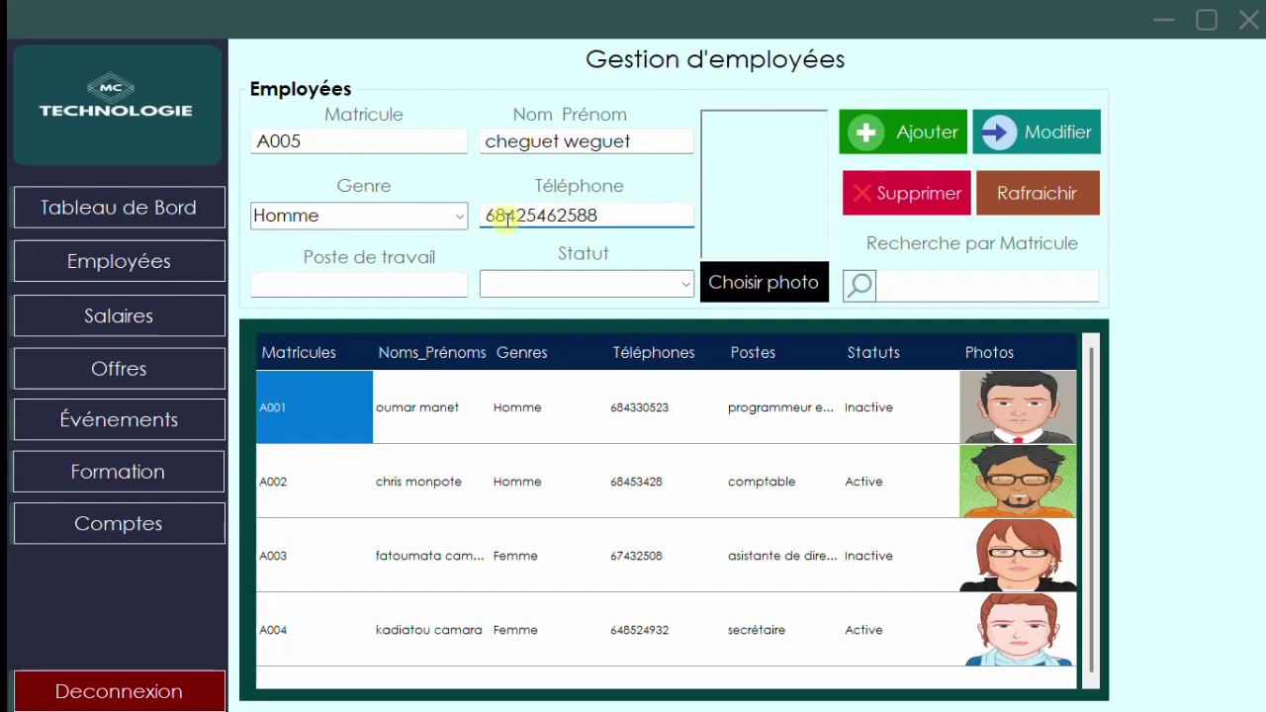
click(382, 285)
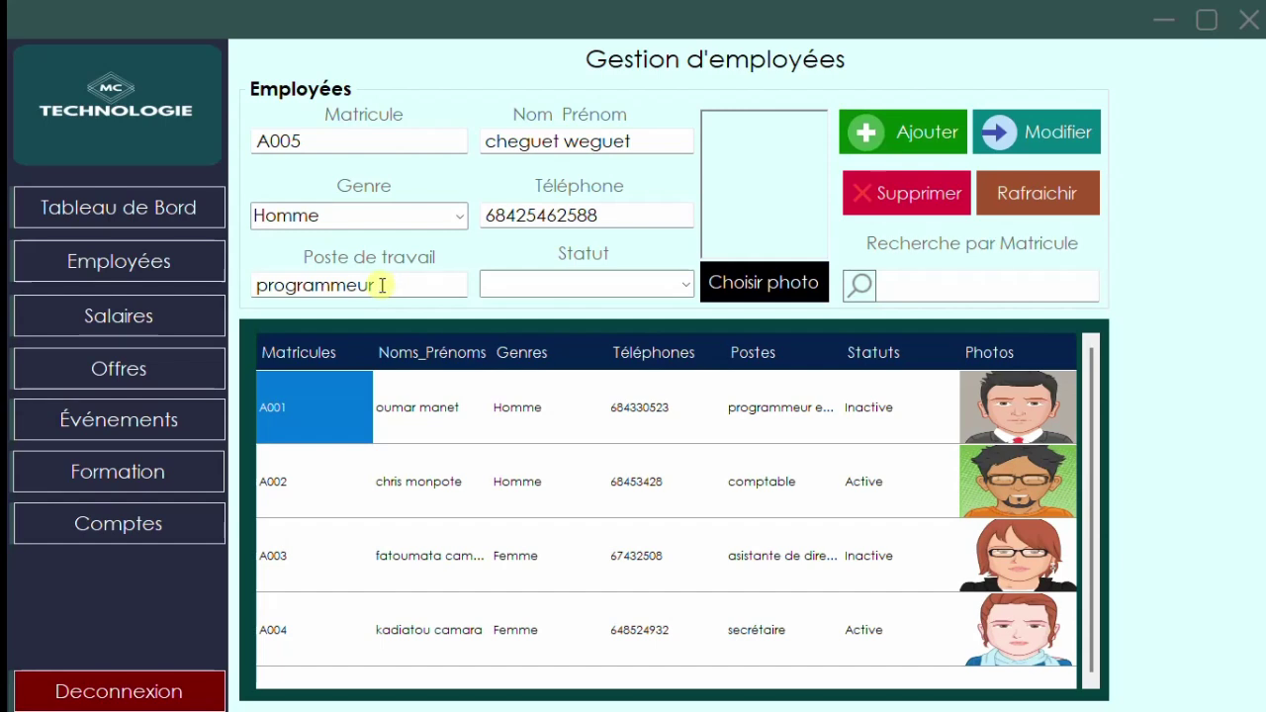
click(685, 285)
click(583, 307)
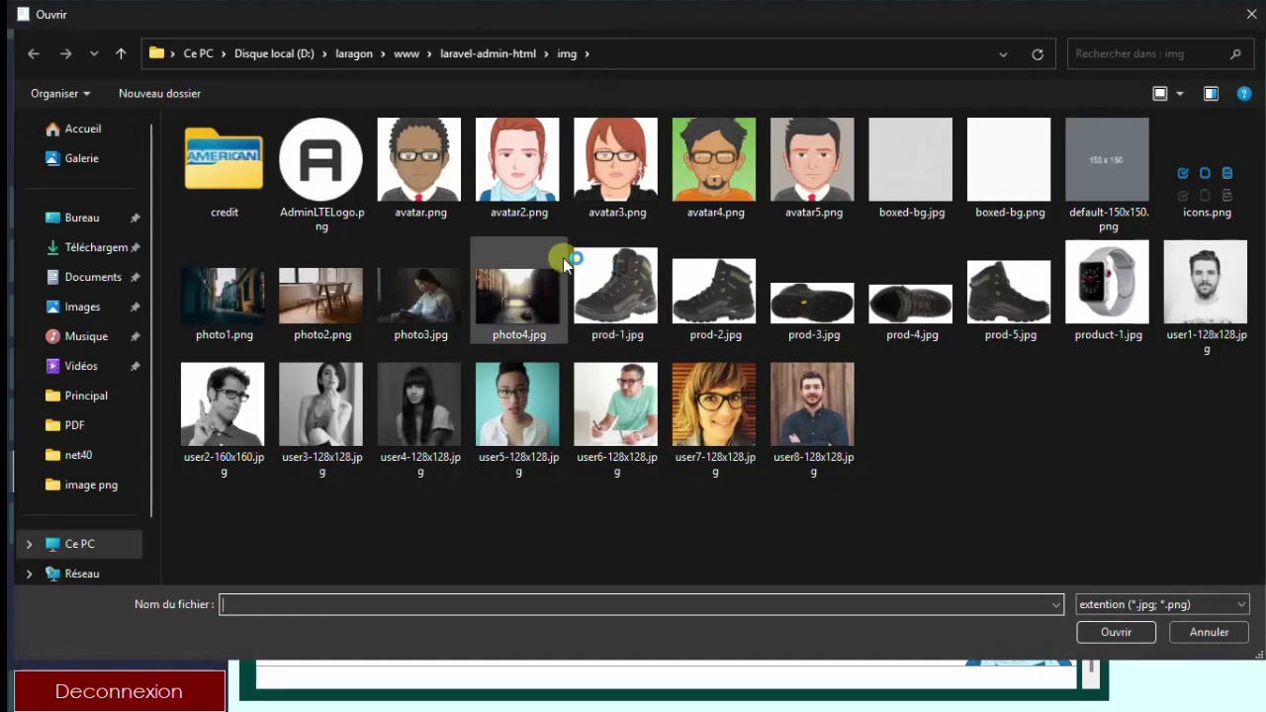
- Attach avatar.png as the photo, add employee A005, then select its row in the grid
click(440, 193)
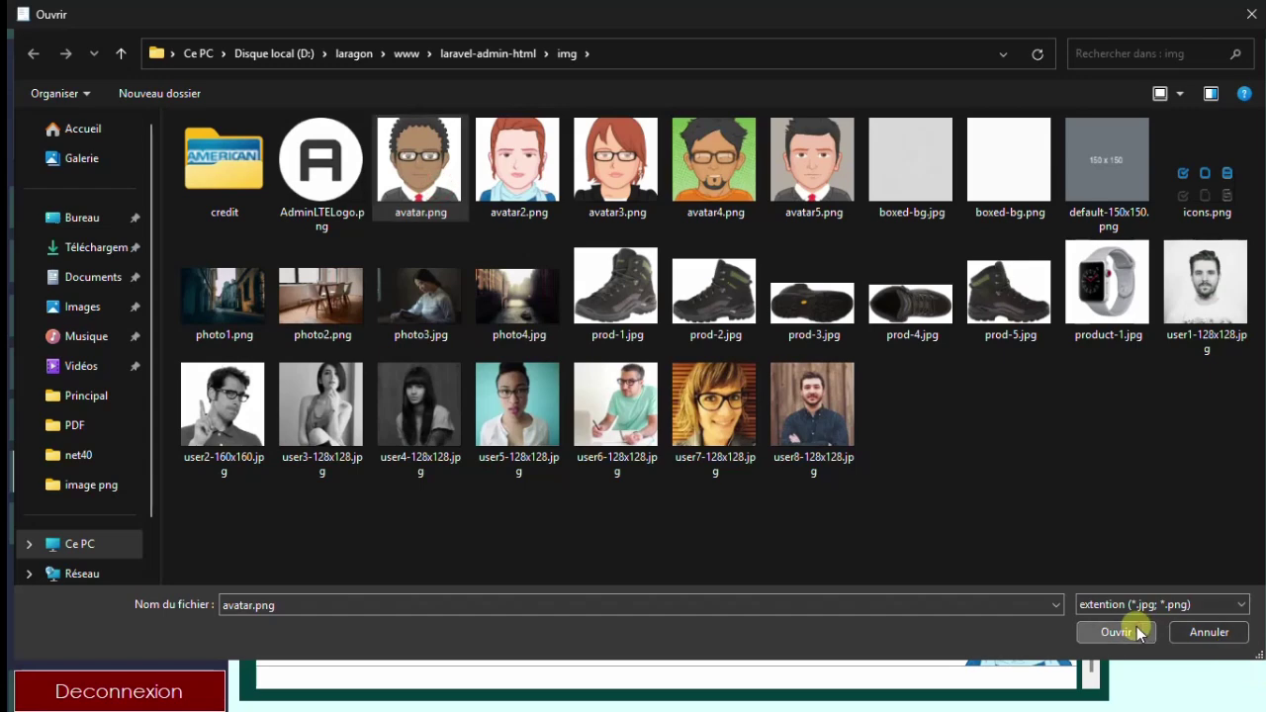
click(1128, 631)
click(905, 135)
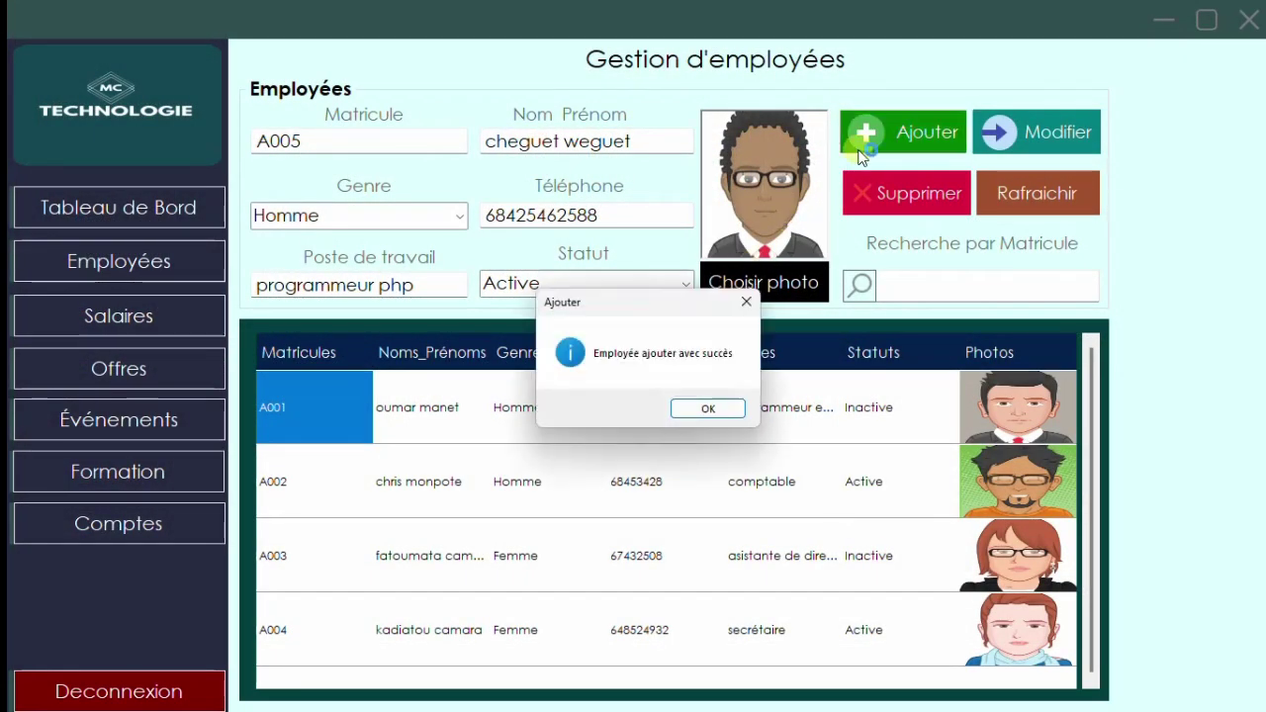
click(694, 409)
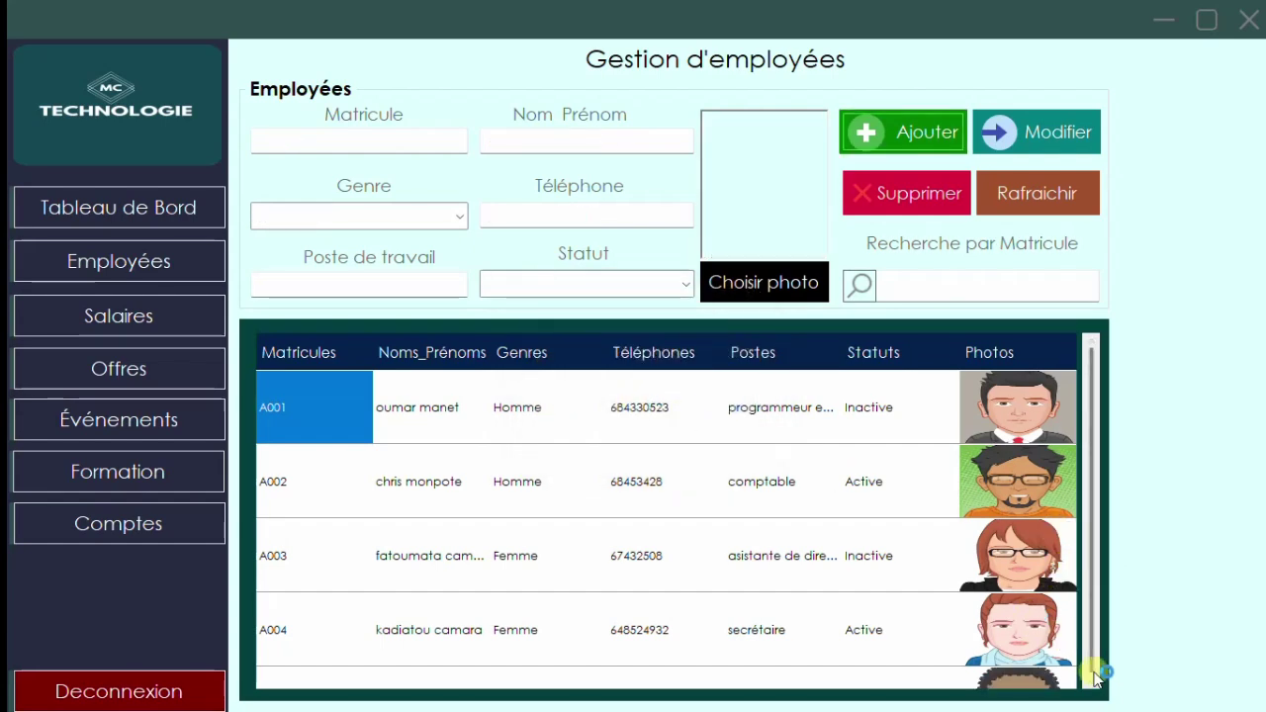
click(995, 681)
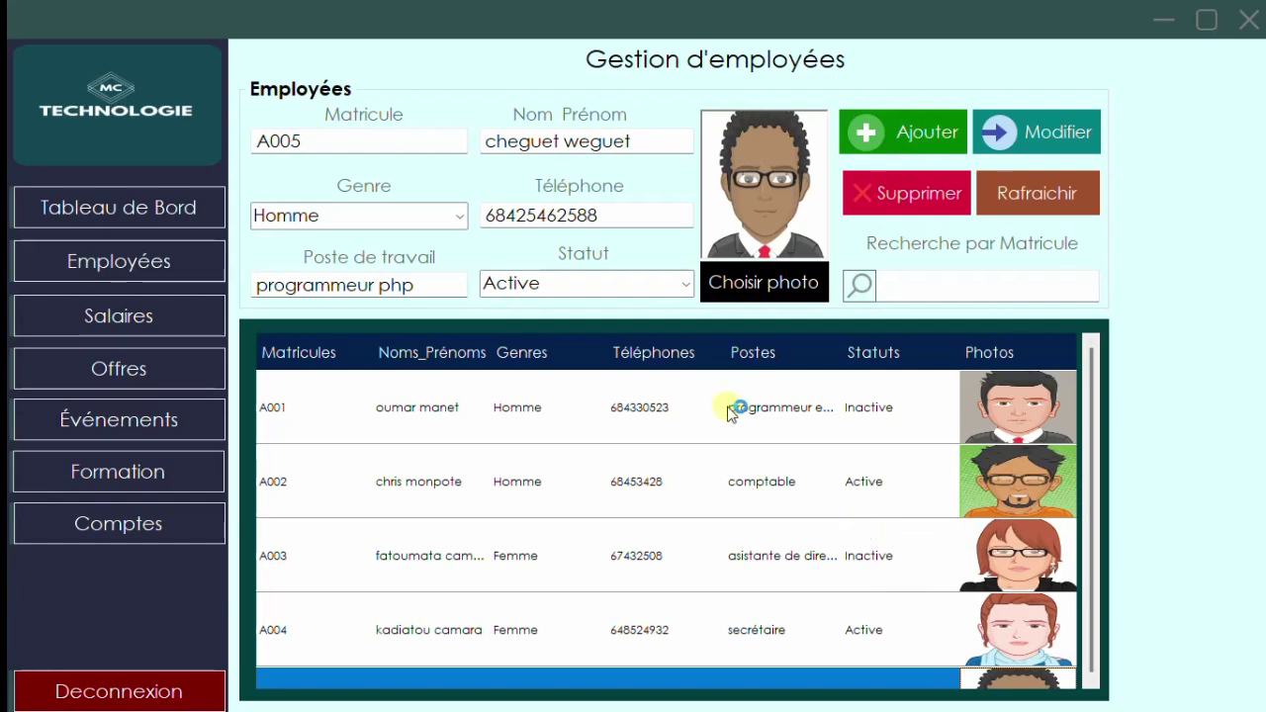
- Reload employee A005, change its telephone number, and save the change with Modifier, confirming
click(826, 420)
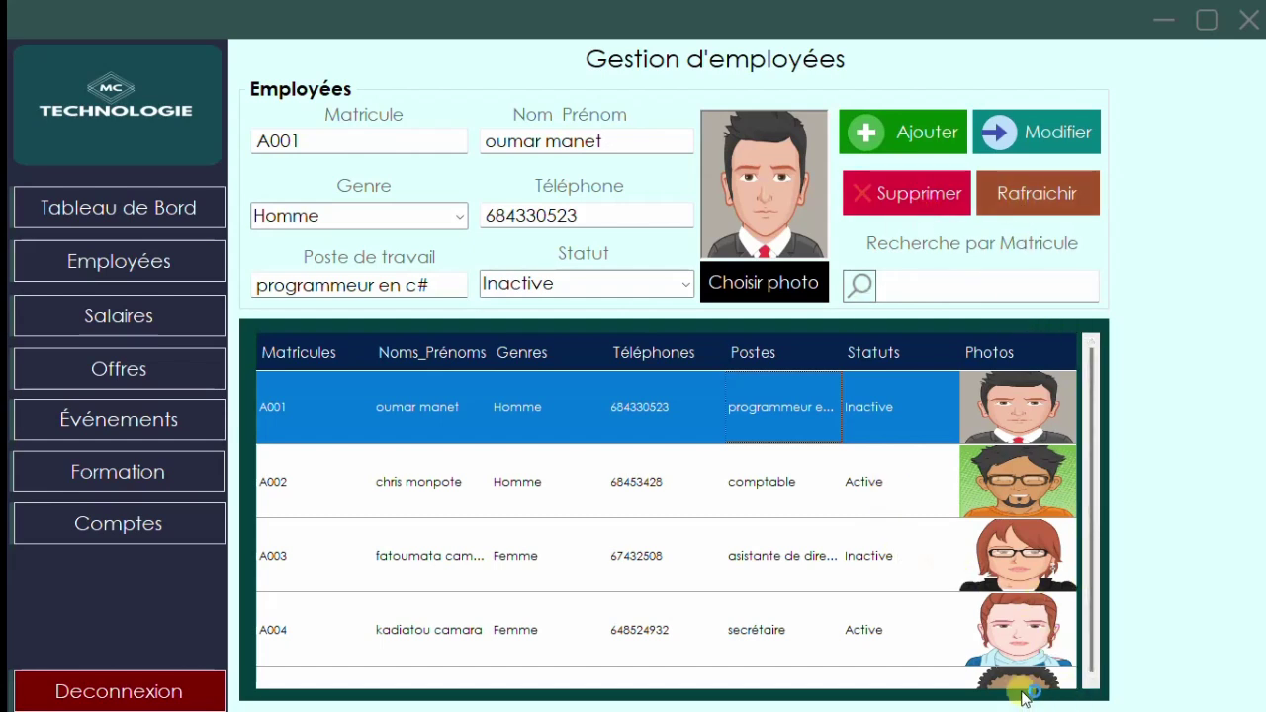
click(886, 678)
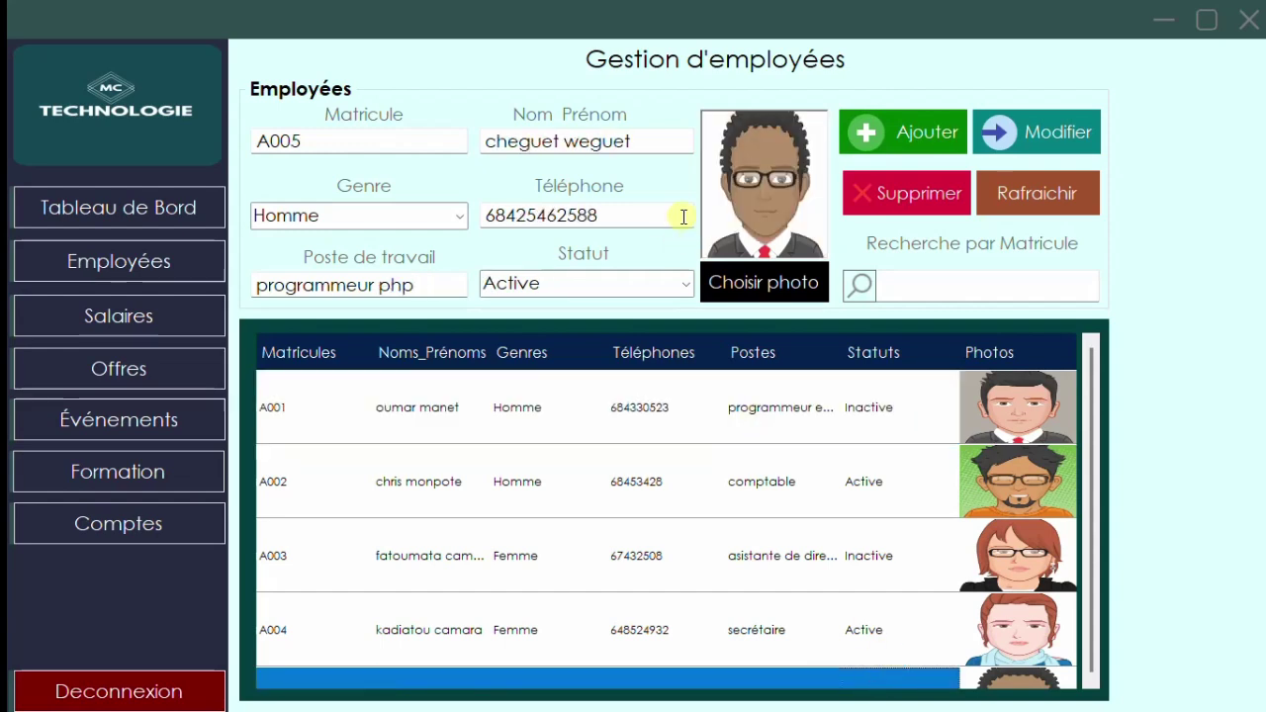
click(1068, 193)
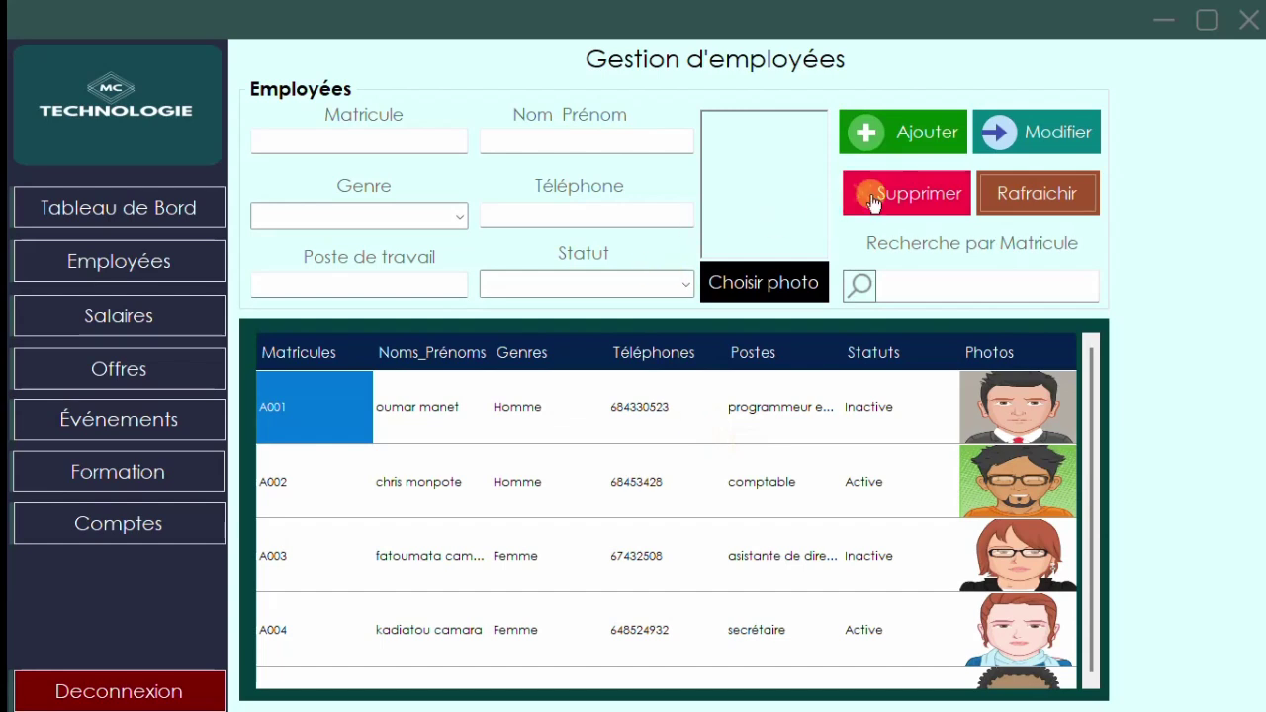
click(929, 682)
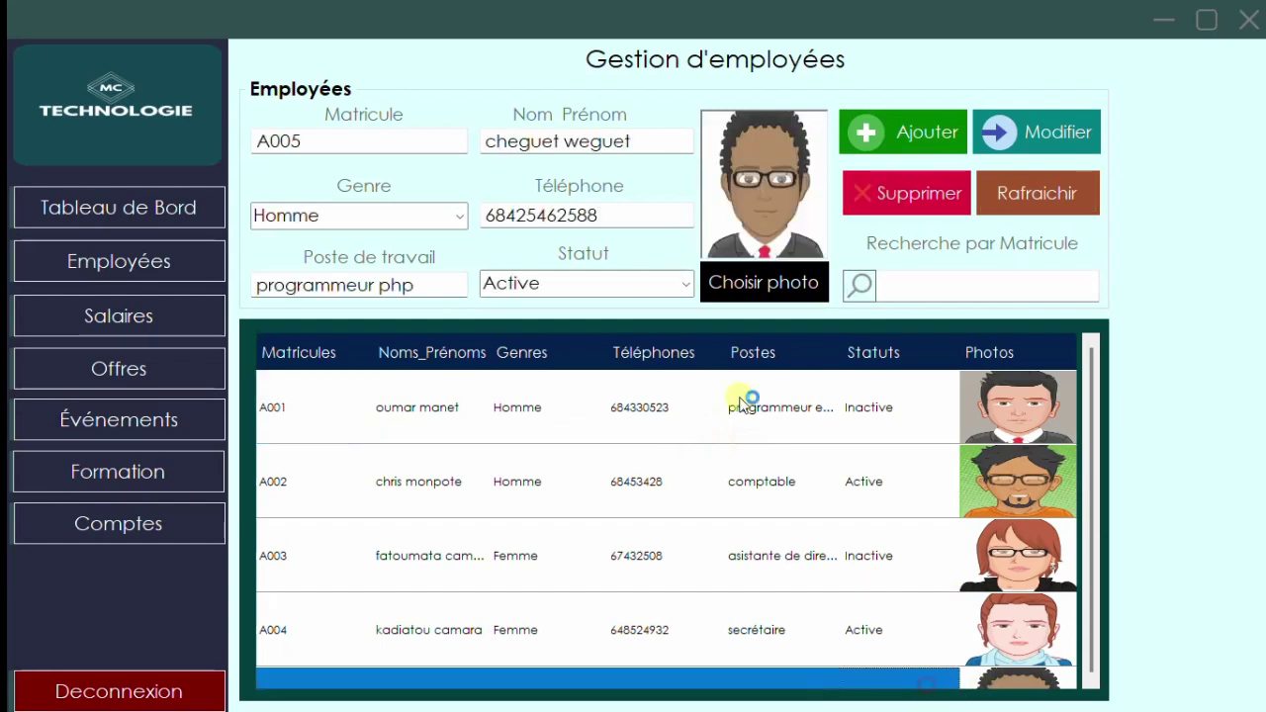
click(626, 209)
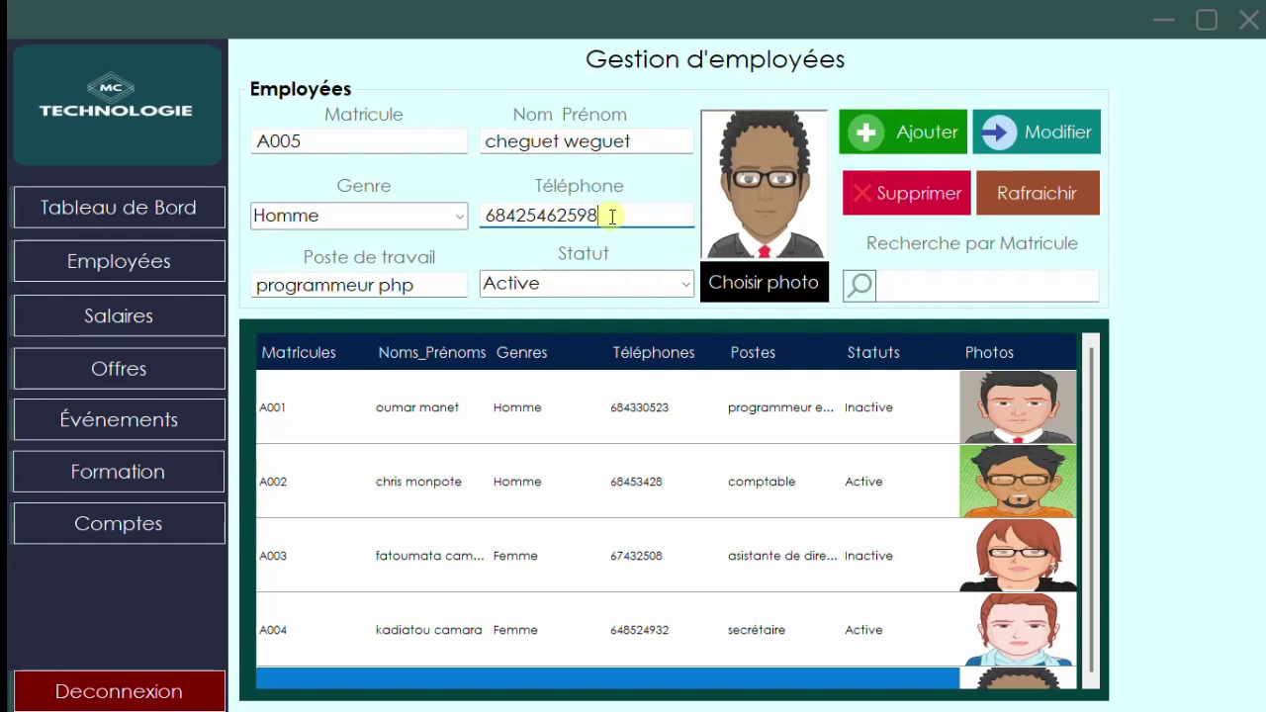
click(994, 133)
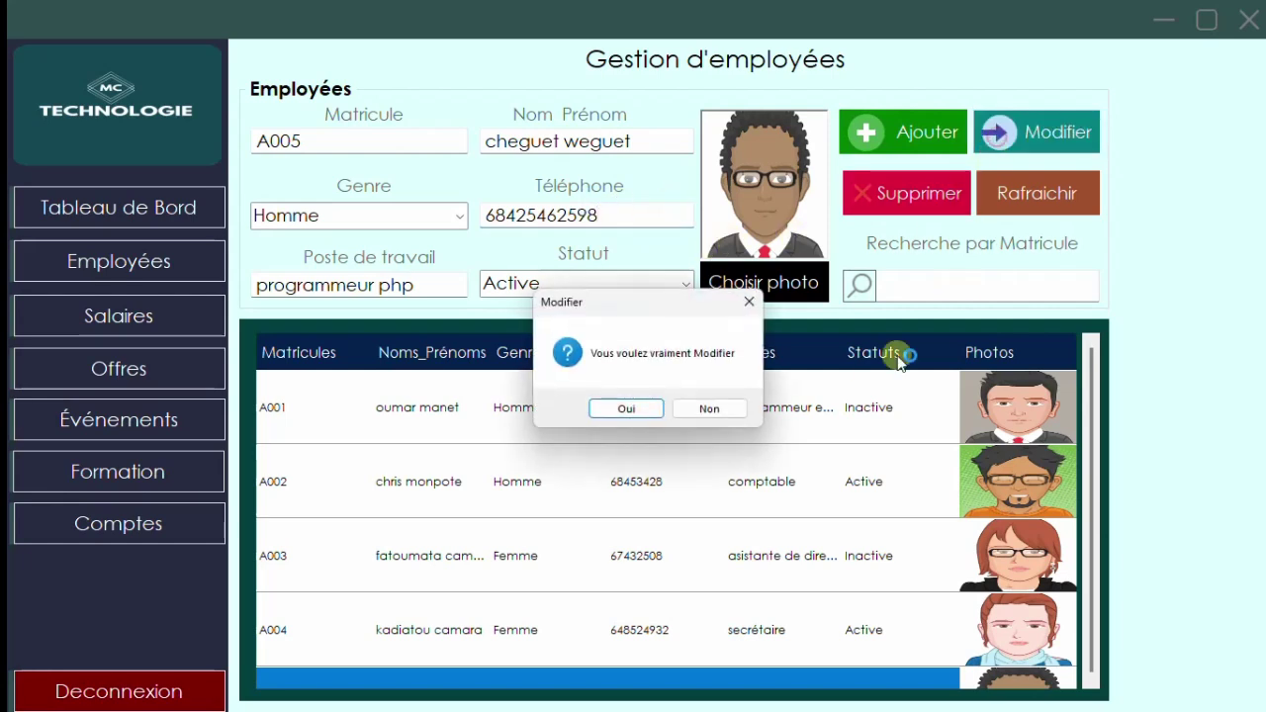
click(638, 414)
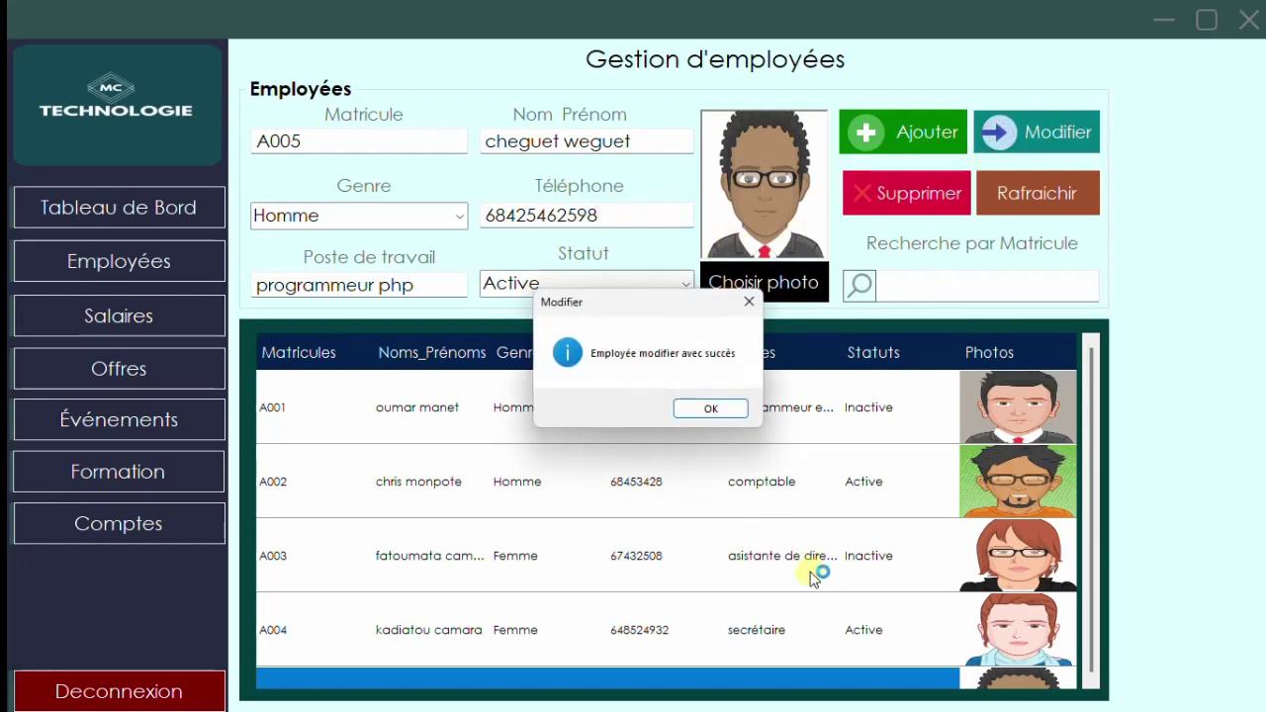
click(727, 417)
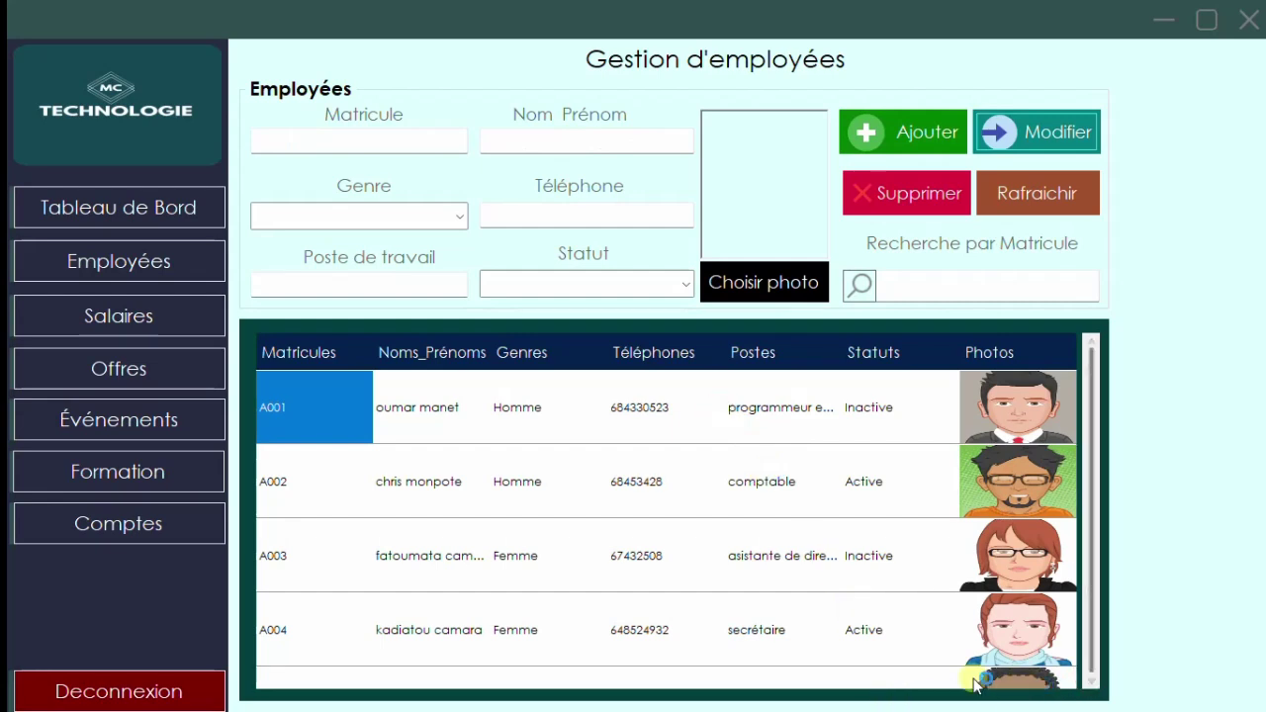
- Delete employee A005 with Supprimer and confirm, leaving four employees
click(893, 679)
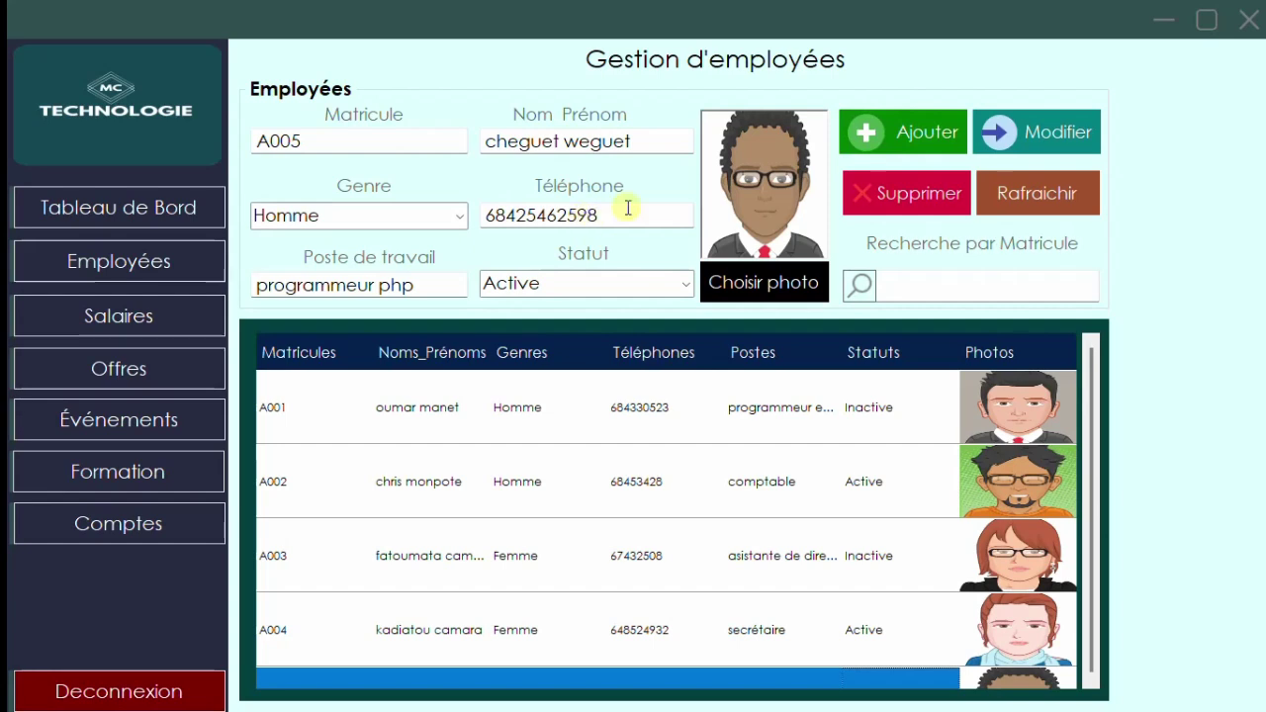
click(920, 198)
click(633, 409)
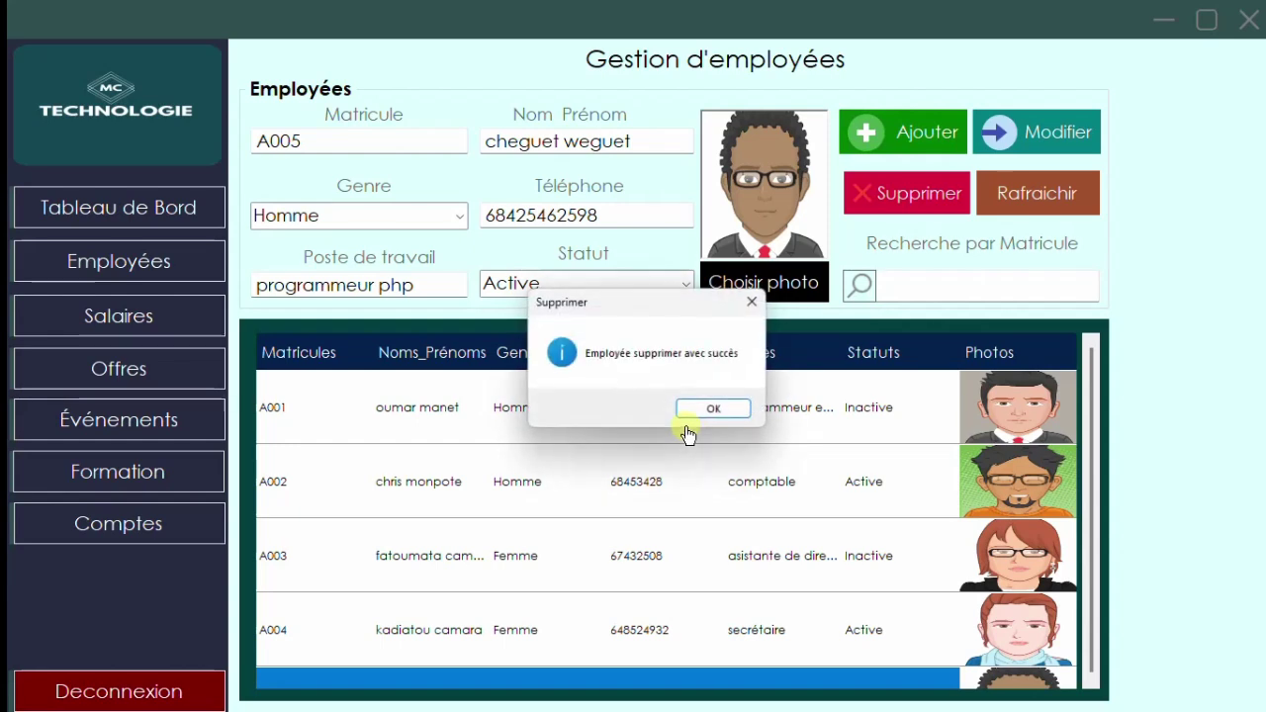
click(694, 407)
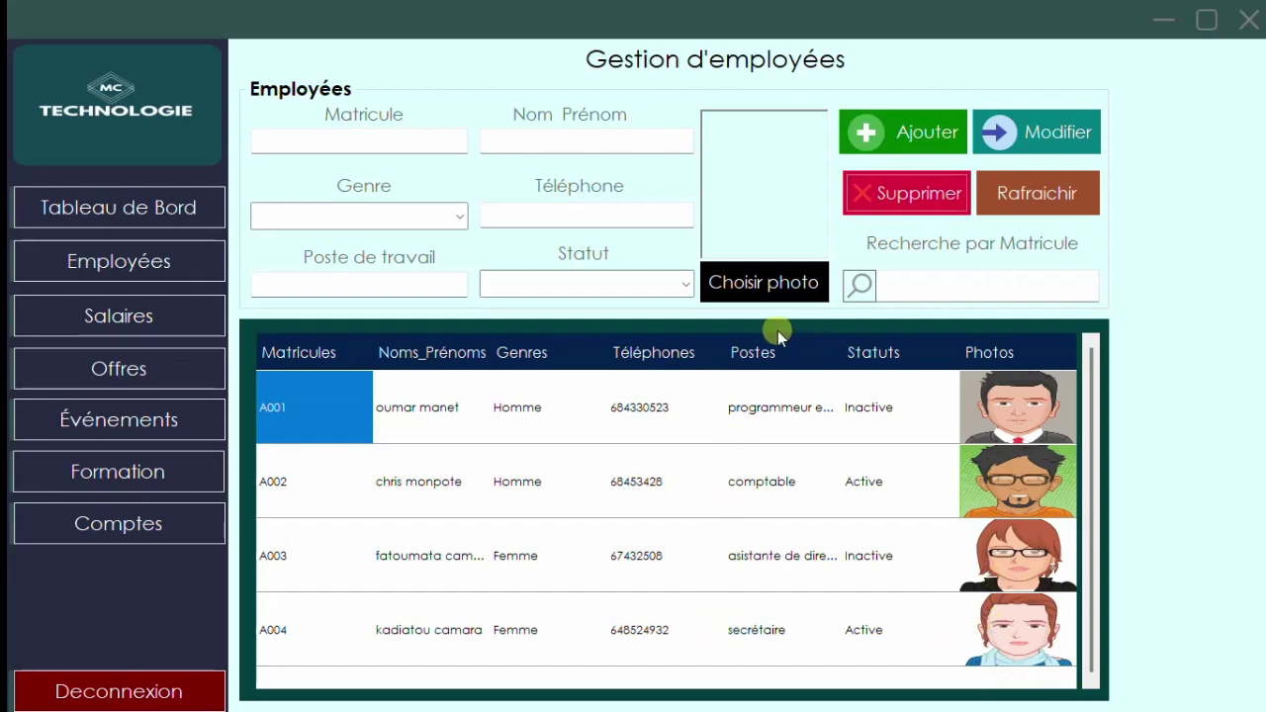
click(178, 315)
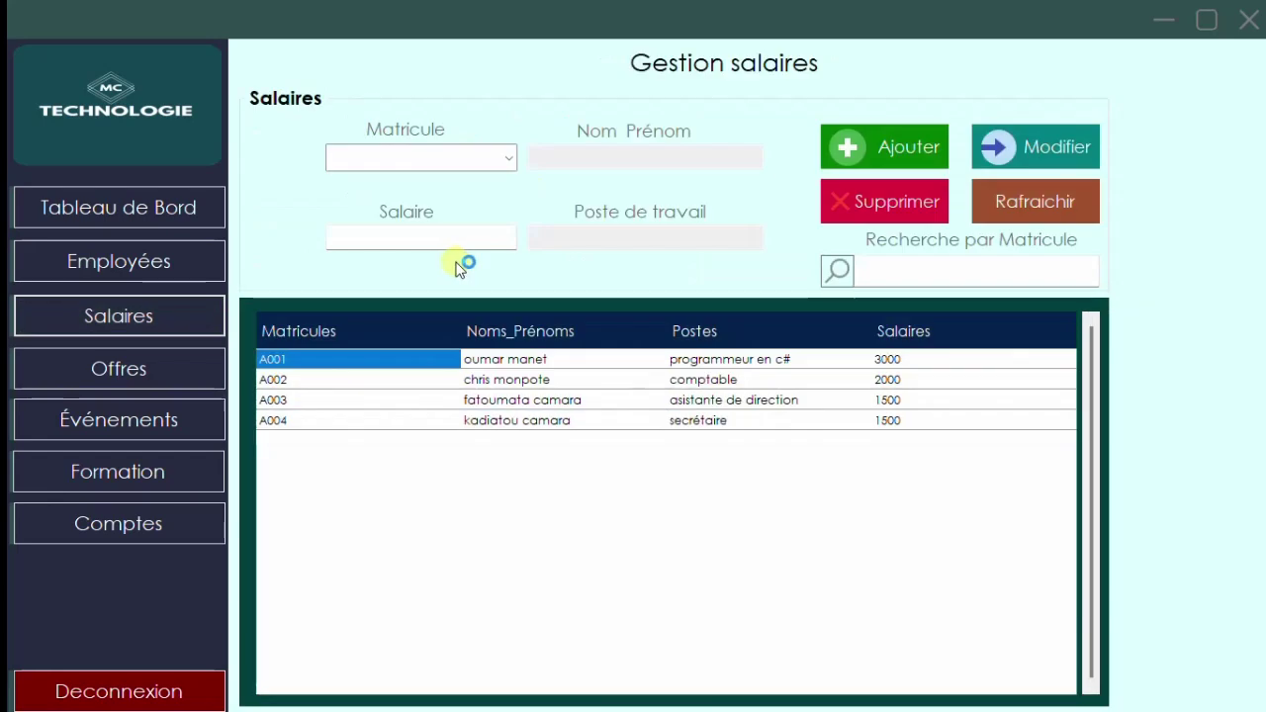
- Select employee A004 from the salary form's Matricule list and click into the Salaire field
click(507, 161)
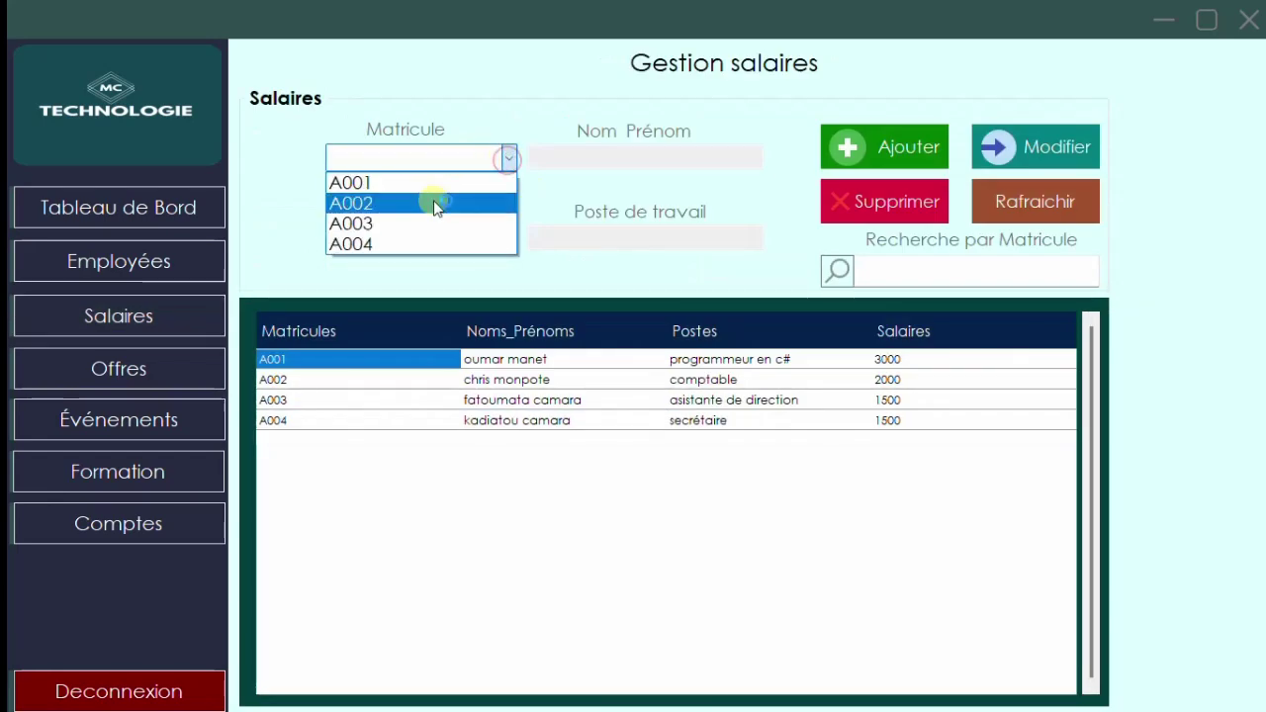
click(432, 240)
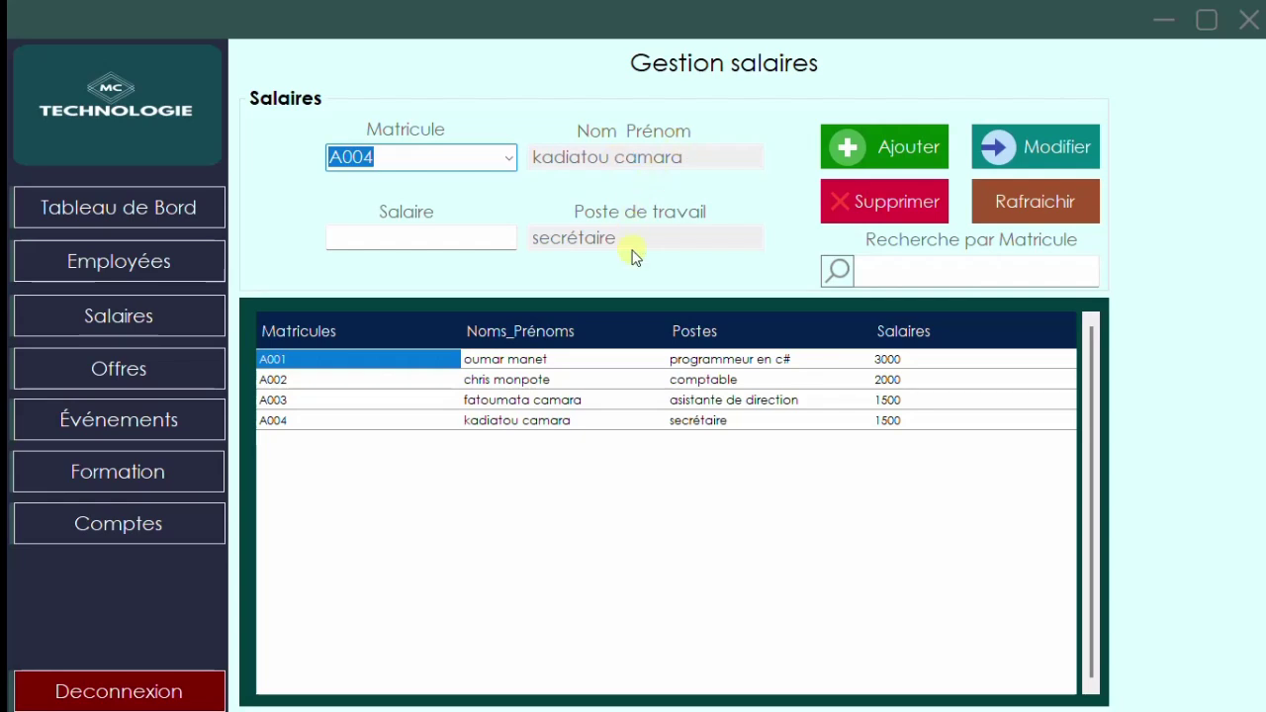
click(387, 242)
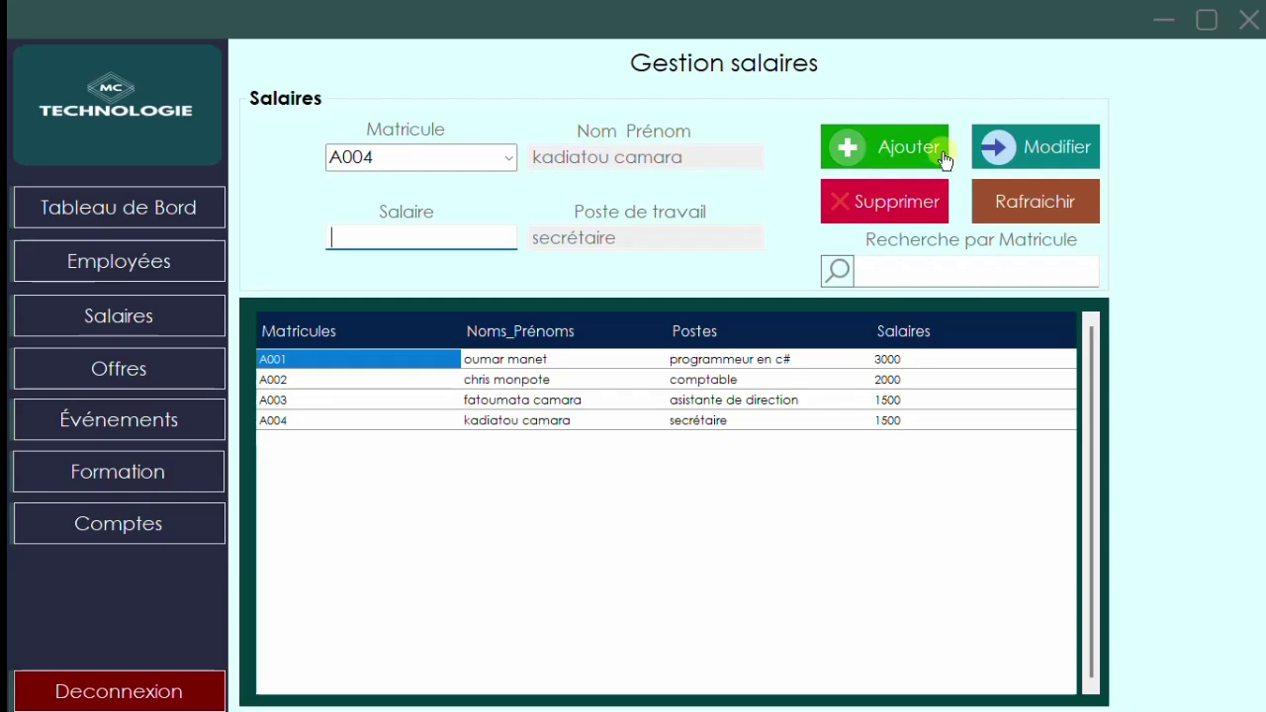
click(1058, 149)
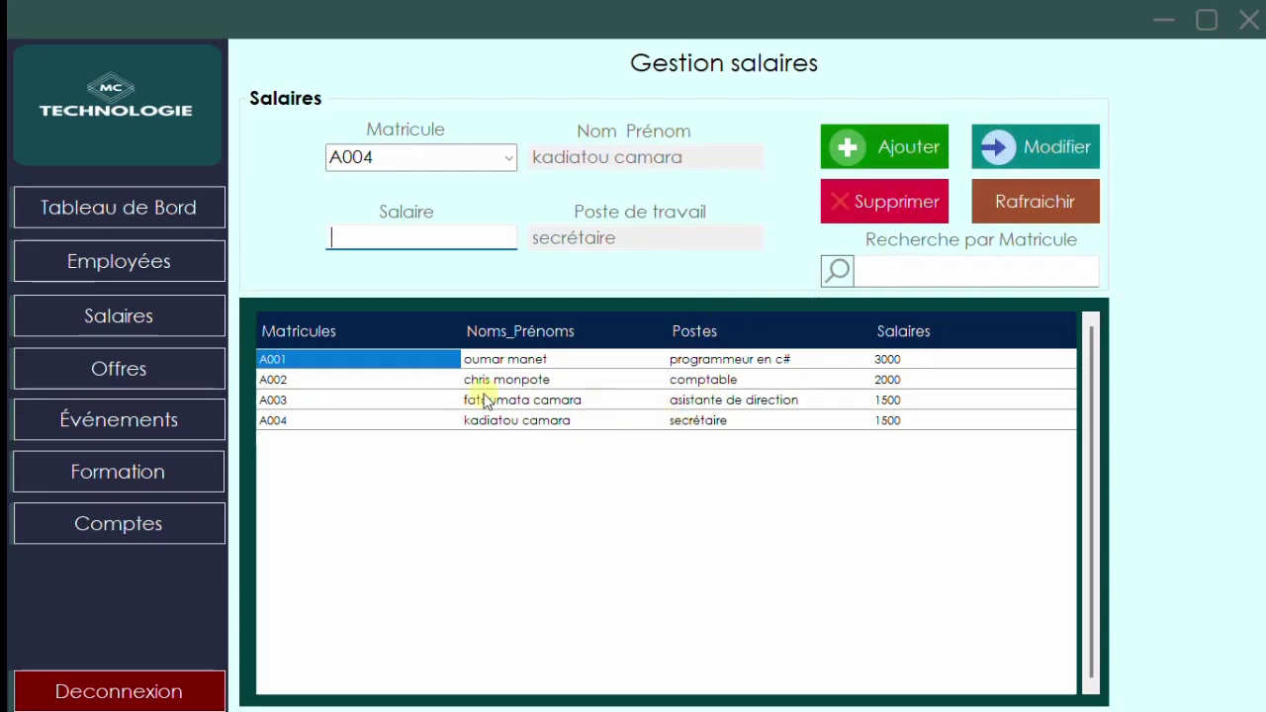
click(147, 386)
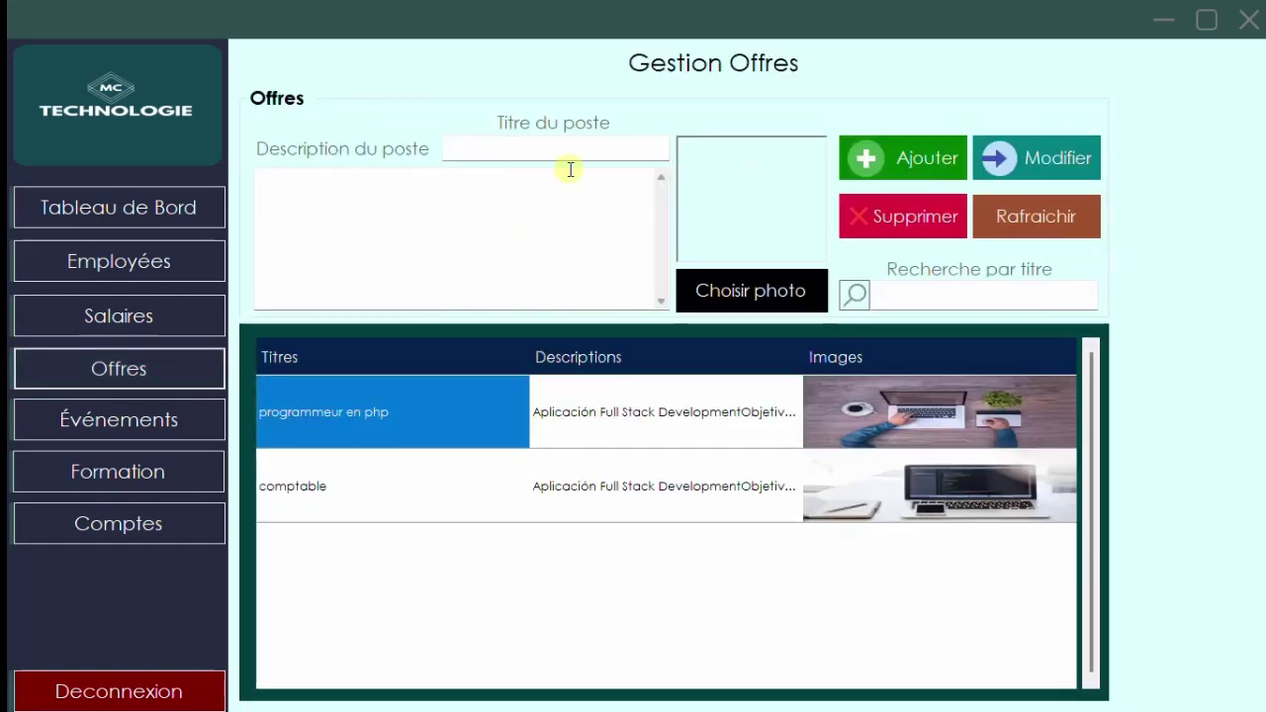
- Try the job offer form's Titre du poste, Description and Choisir photo fields
click(564, 144)
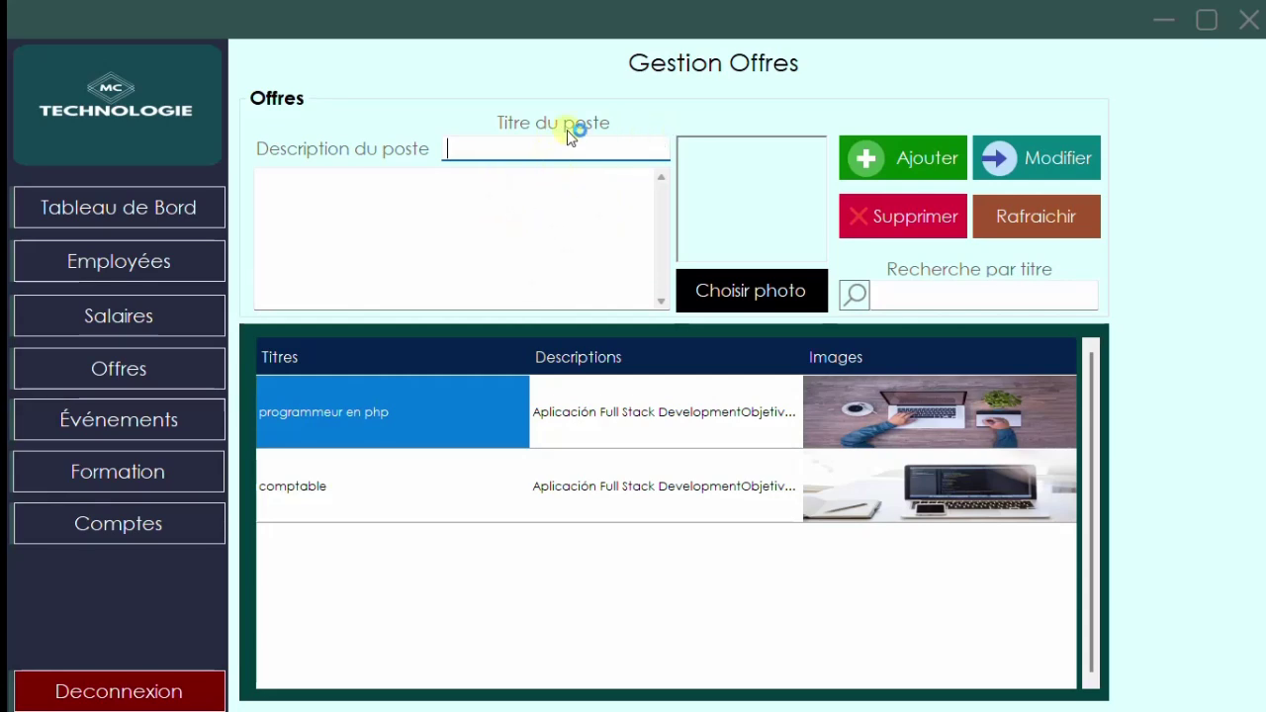
click(403, 222)
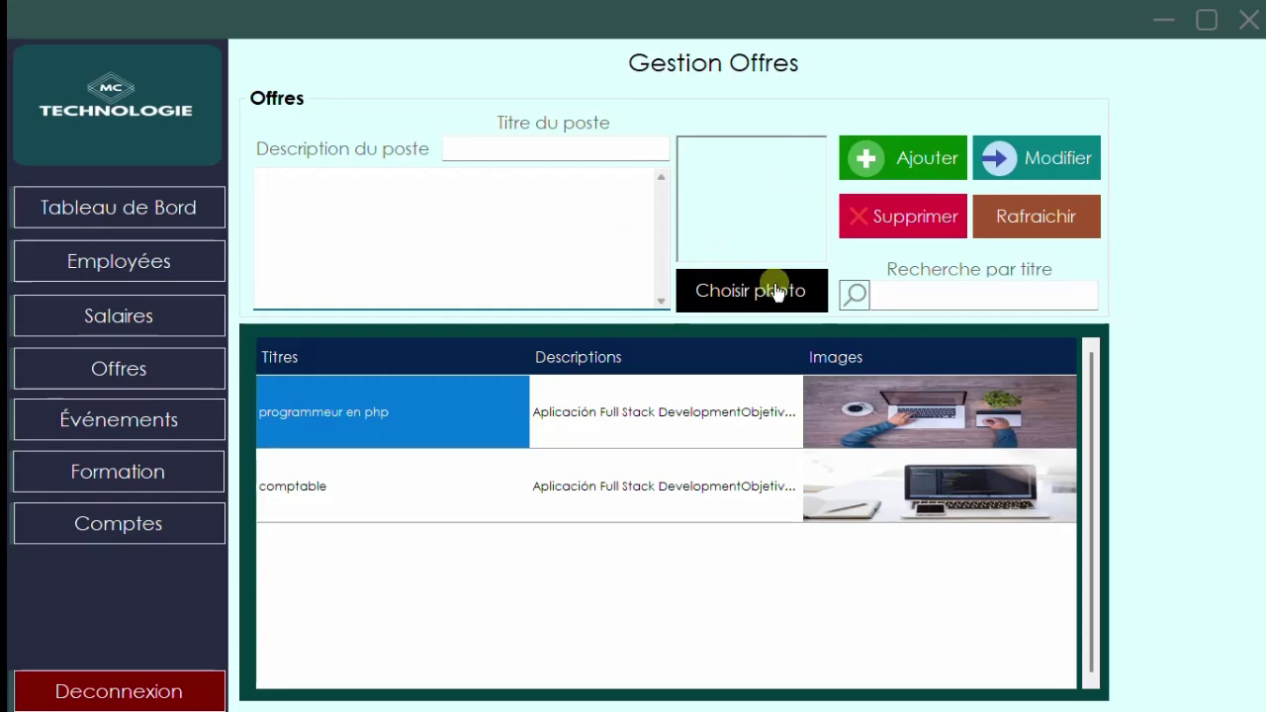
click(739, 294)
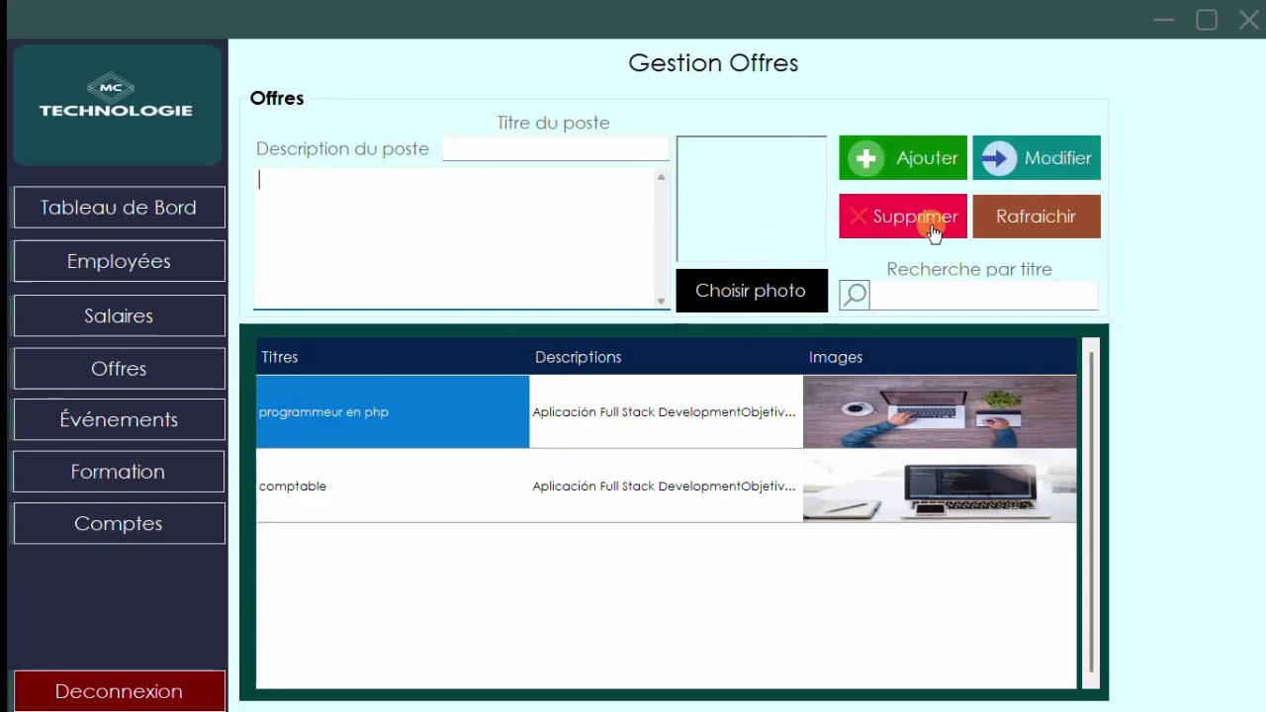
click(178, 427)
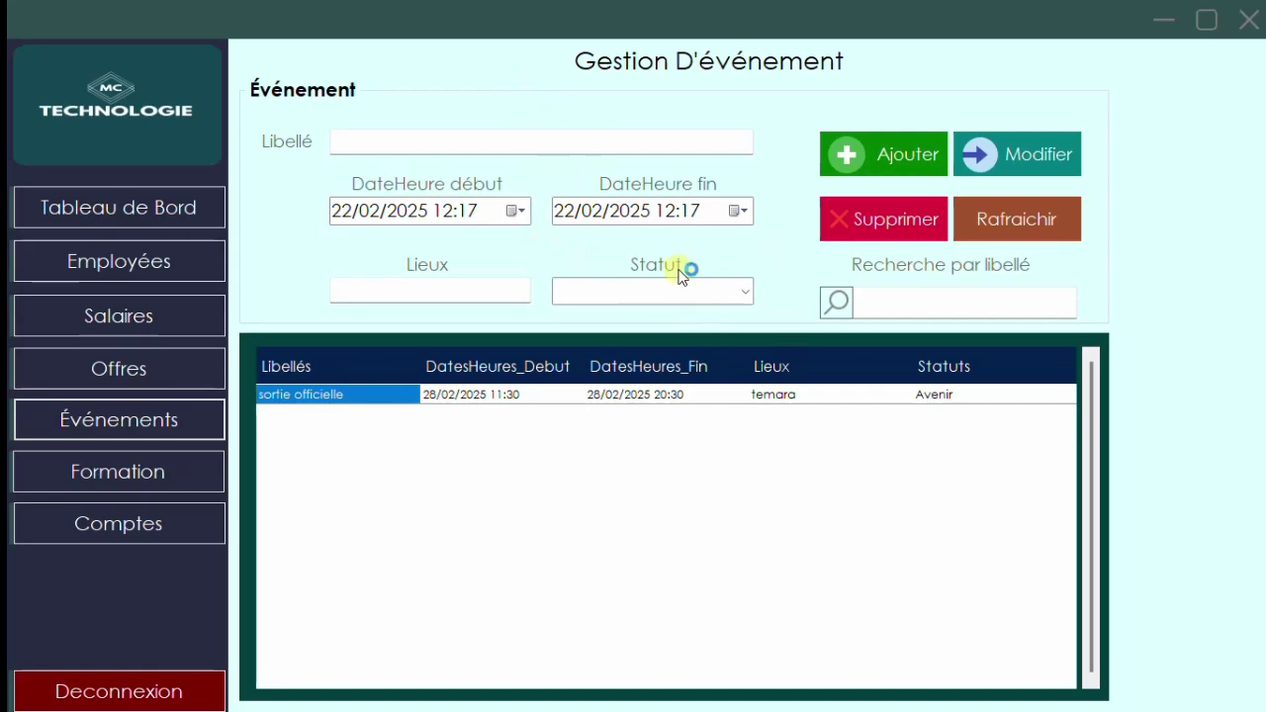
- Open the Gestion Formation page listing the Femme de Ménage6.pdf course
click(211, 478)
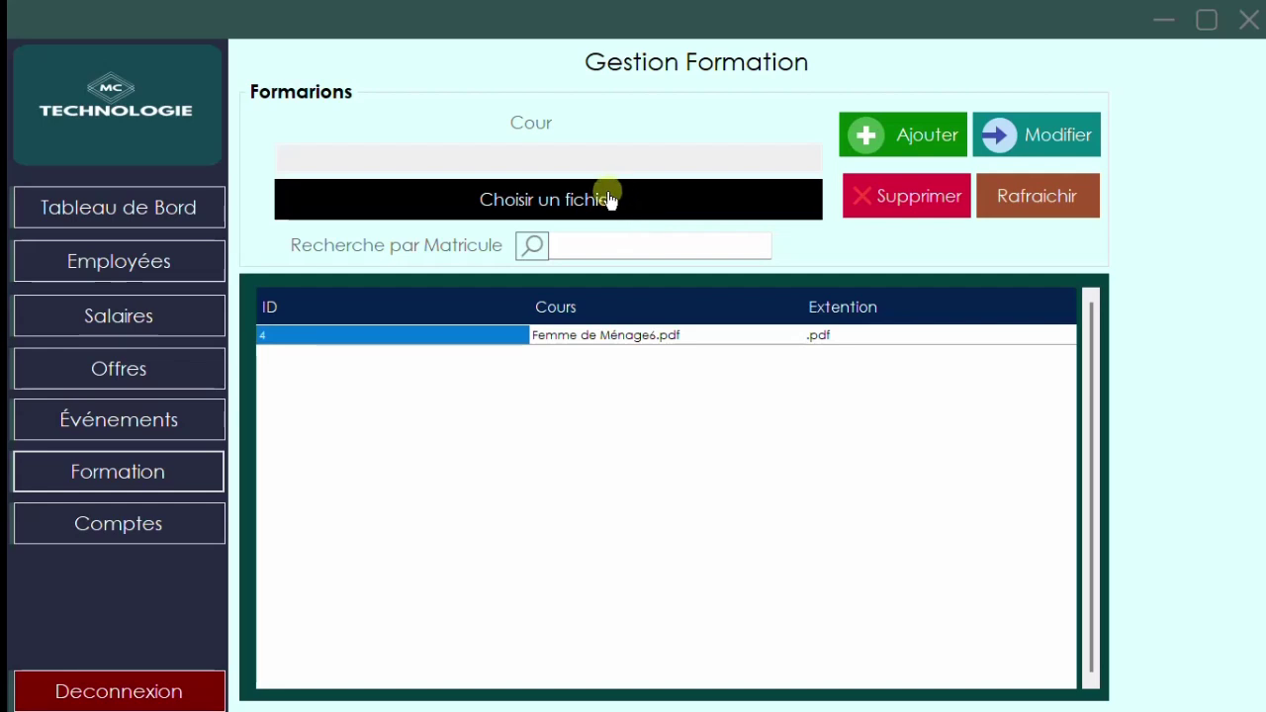
- Try the file picker, load Femme de Ménage6.pdf into the form, refresh, then go to accounts
click(669, 202)
click(693, 345)
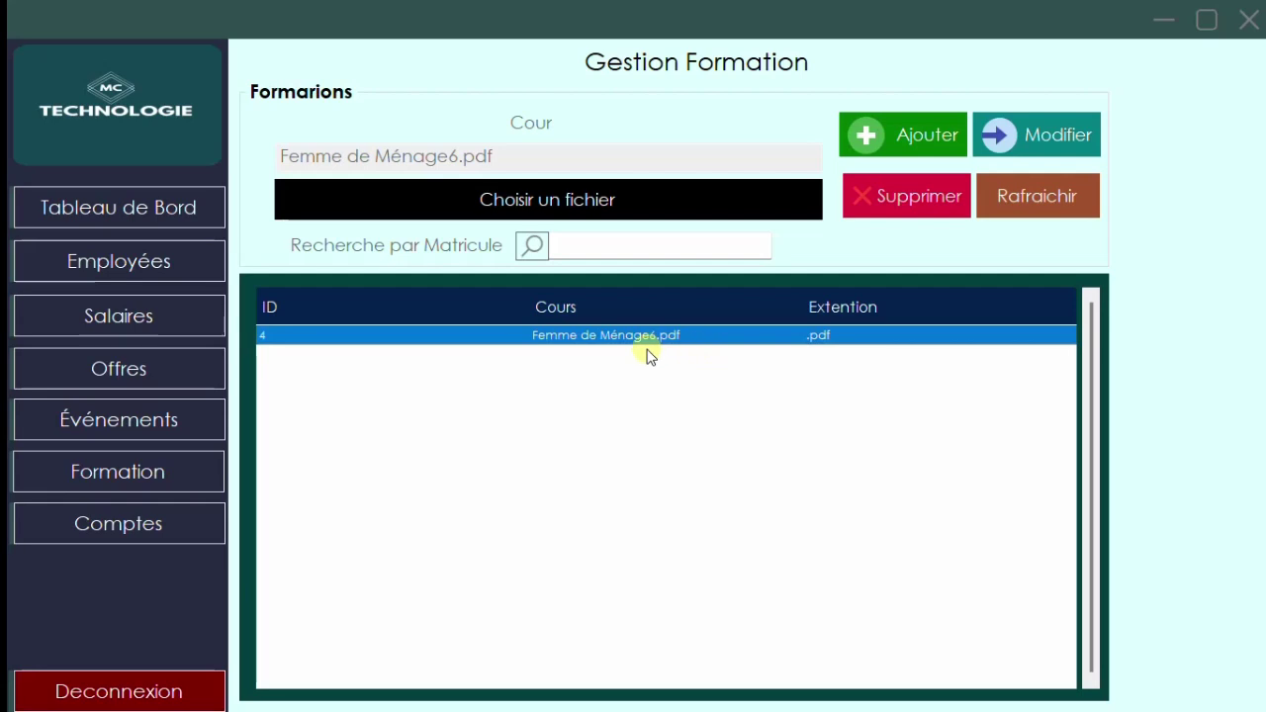
click(1022, 207)
click(159, 539)
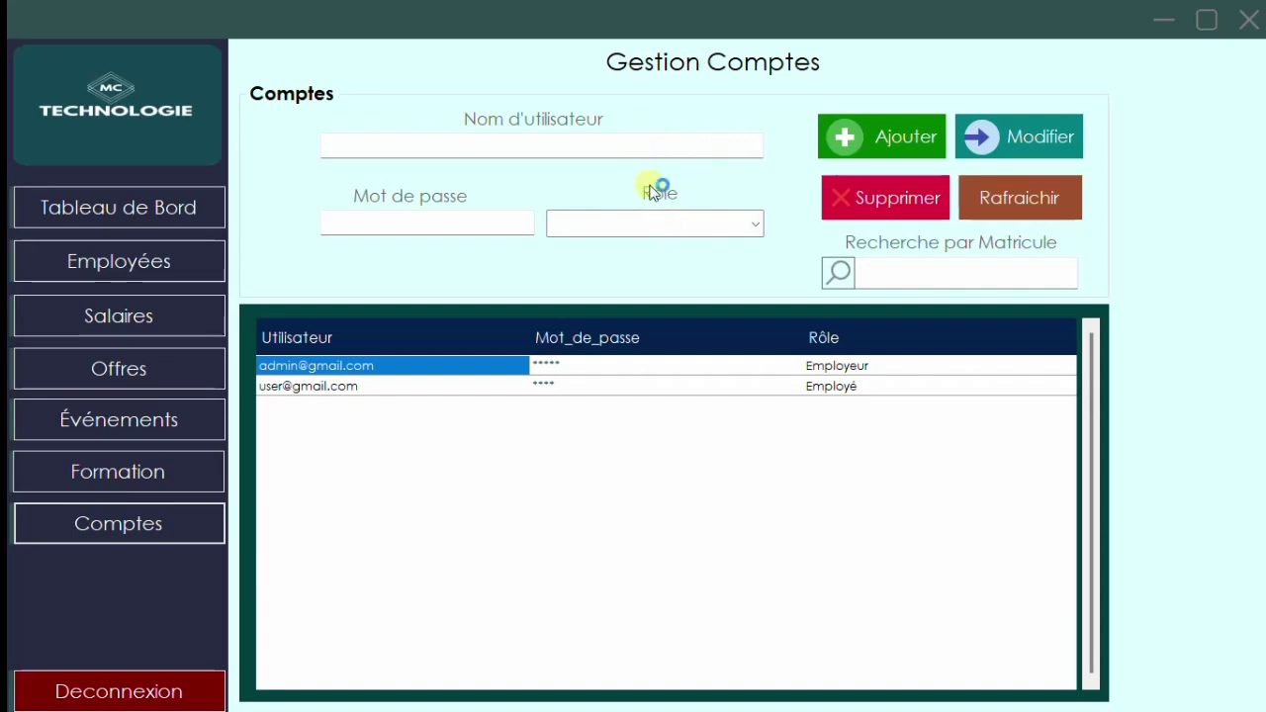
- Try the username field and role list in the account form without choosing a role
click(652, 146)
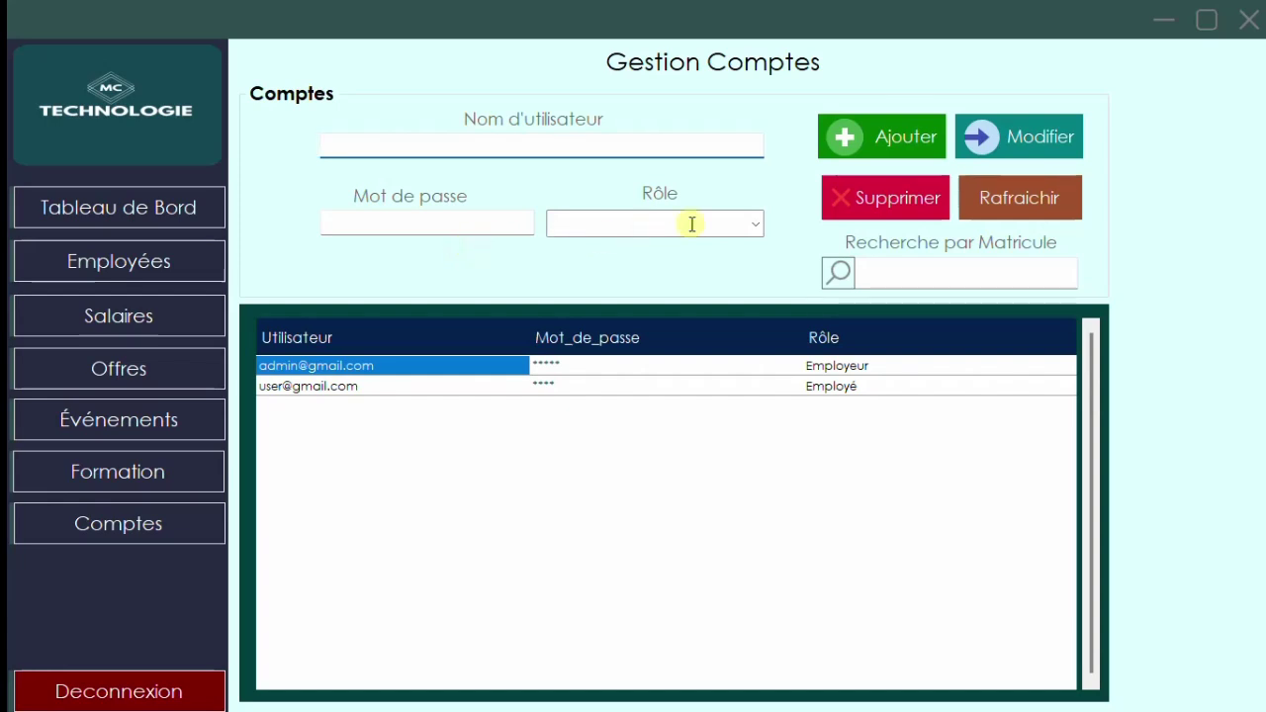
click(755, 225)
click(734, 191)
click(837, 199)
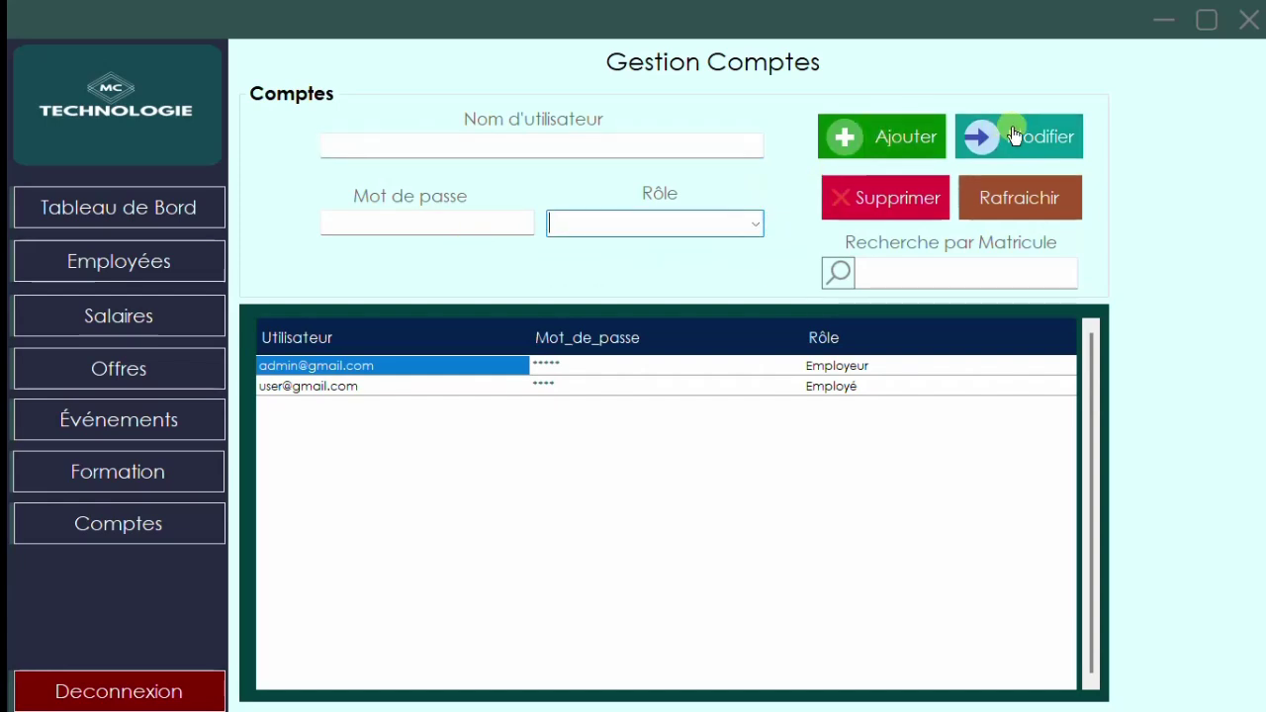
- Load the Employé account, then the Employeur admin account, into the form and begin logging out
click(486, 386)
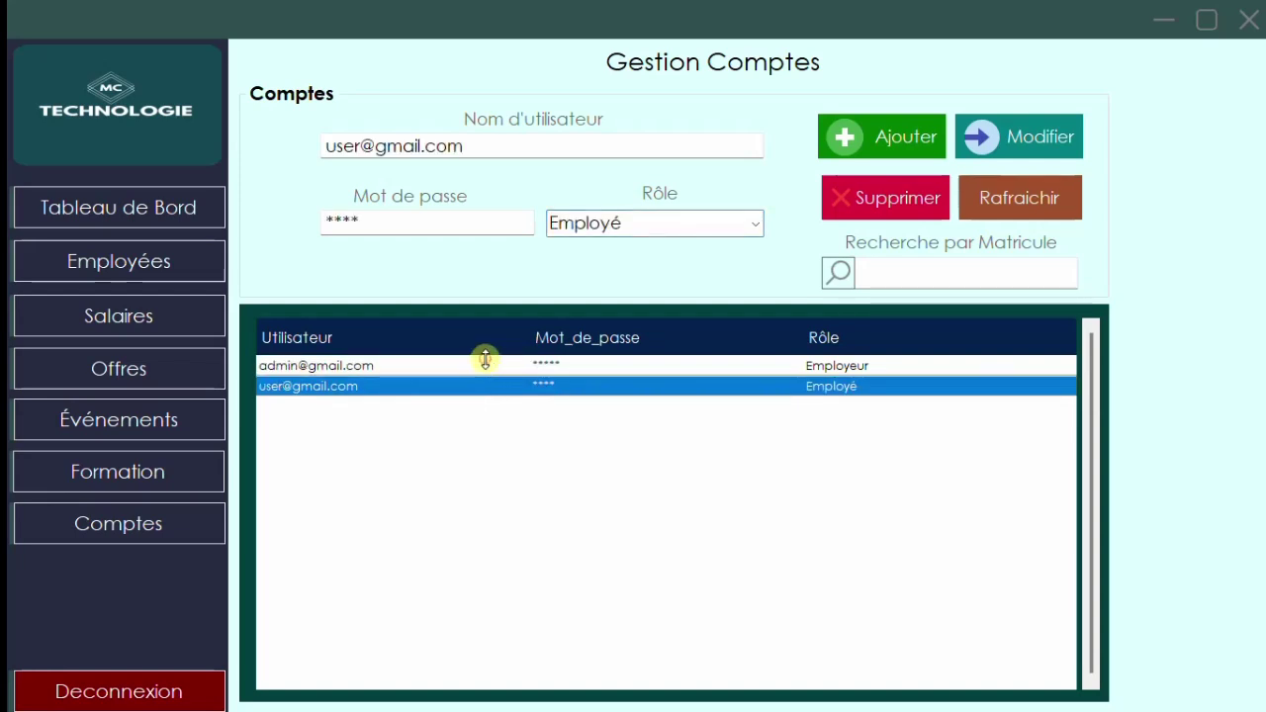
click(485, 366)
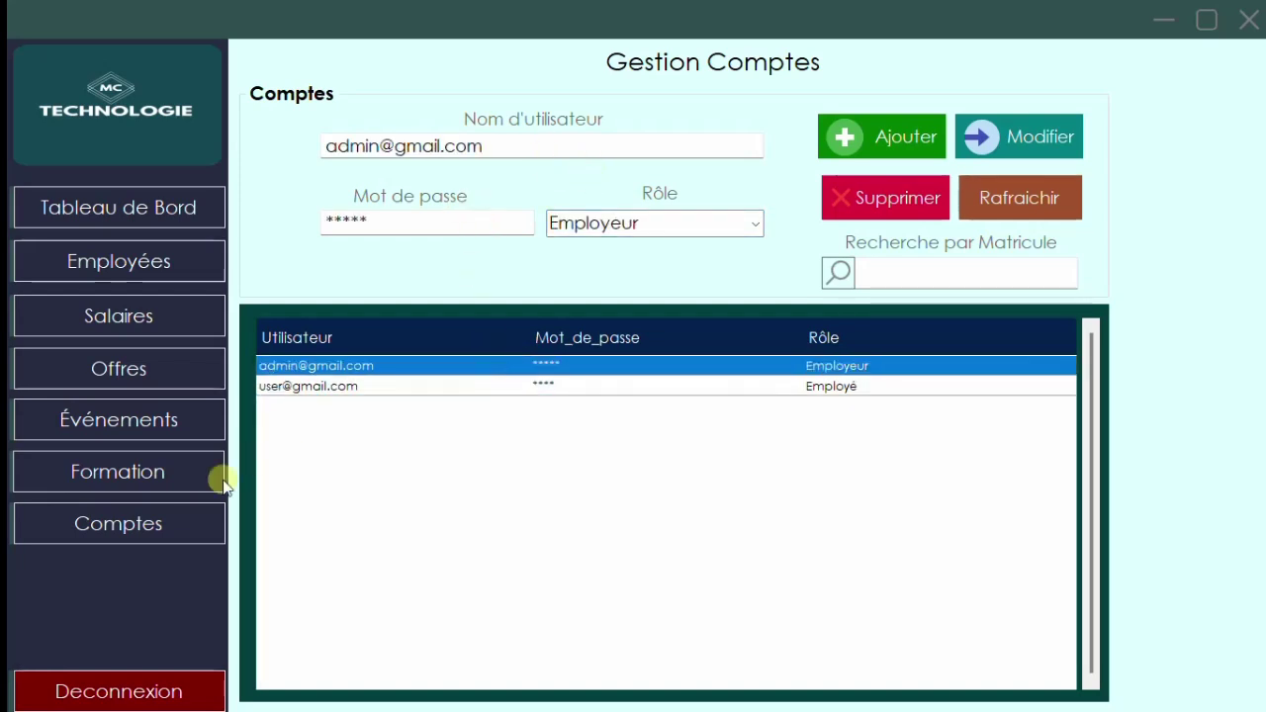
click(181, 542)
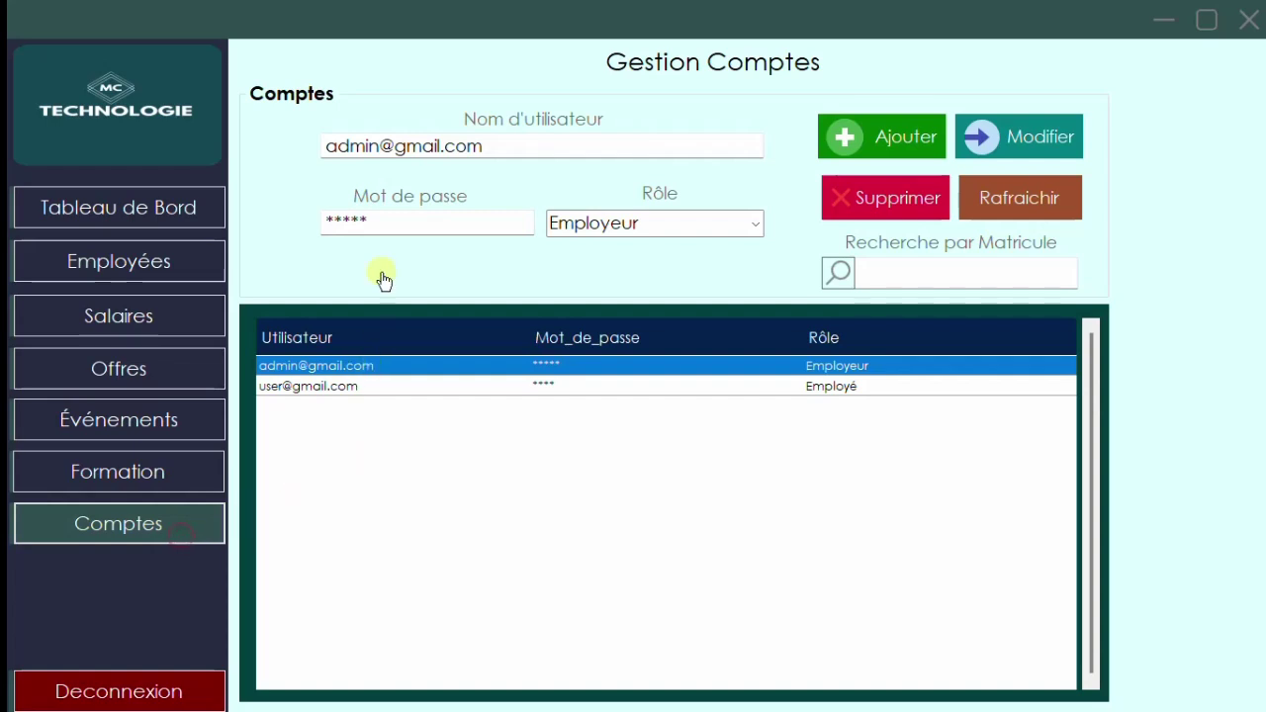
click(96, 698)
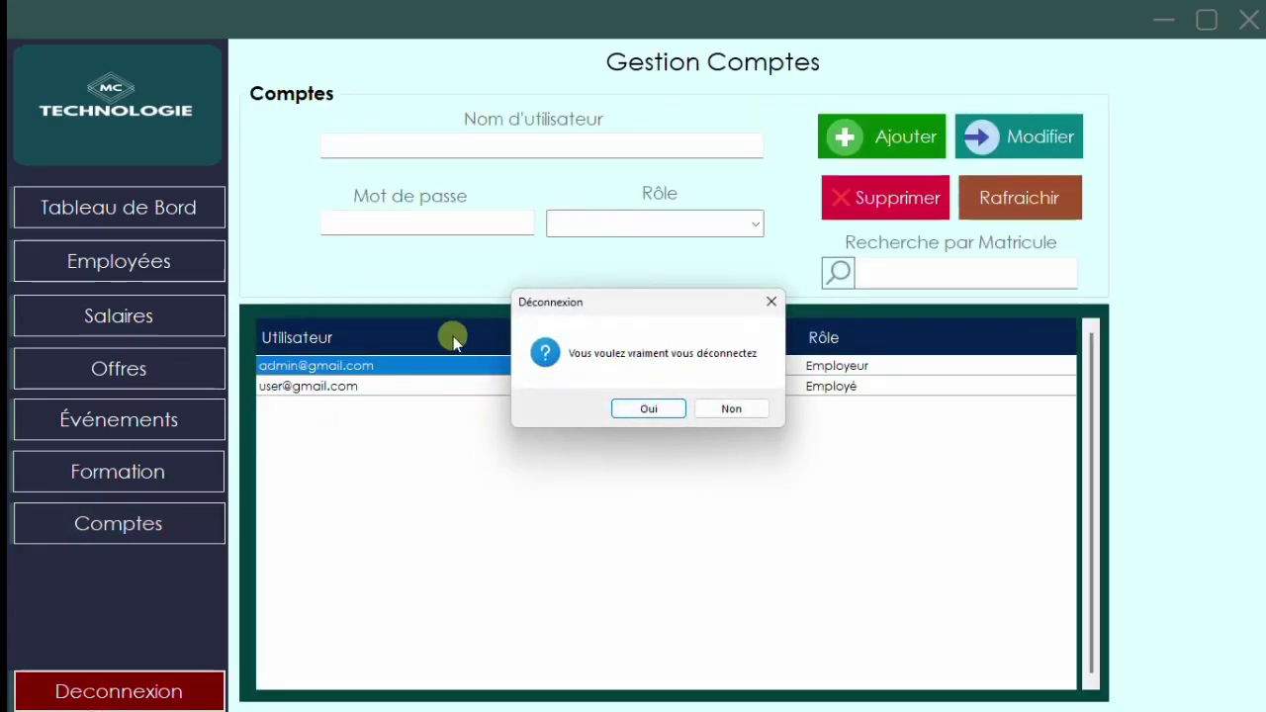
- Confirm the admin logout and choose the Employé role on the login screen
click(633, 409)
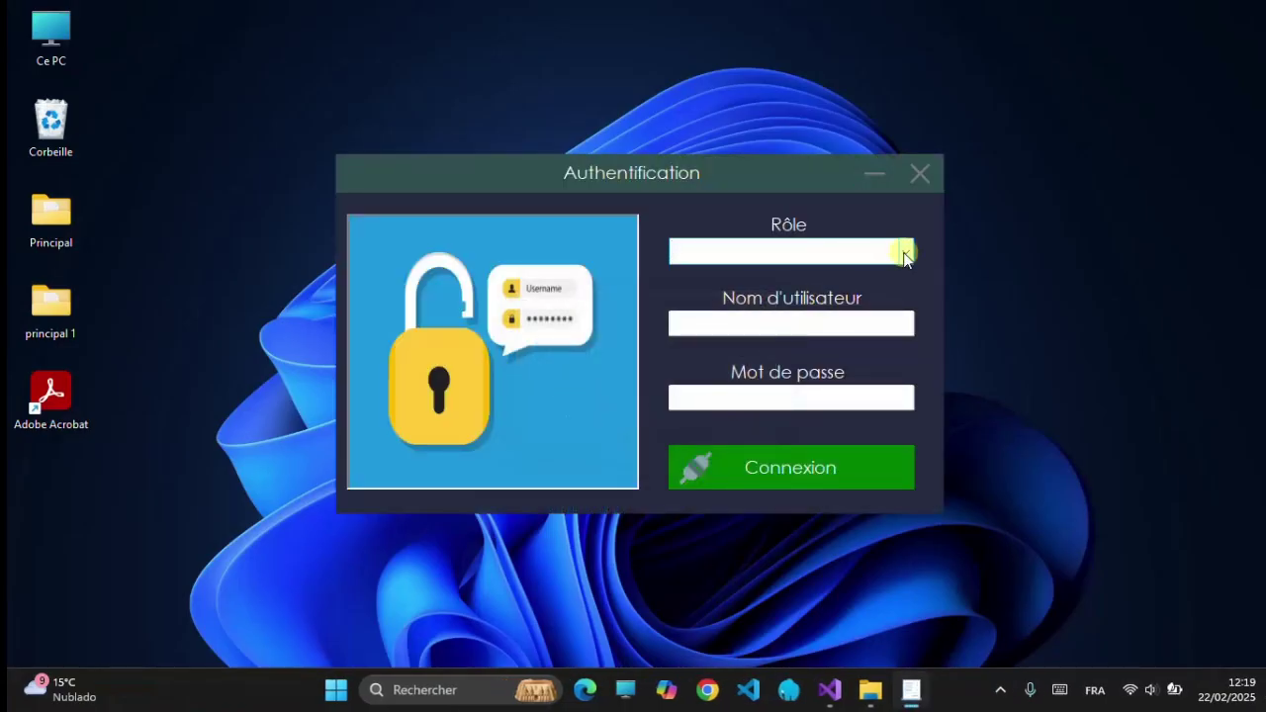
click(905, 251)
click(797, 301)
- Enter the employee's username and password, sign in, and maximize the dashboard window
click(781, 325)
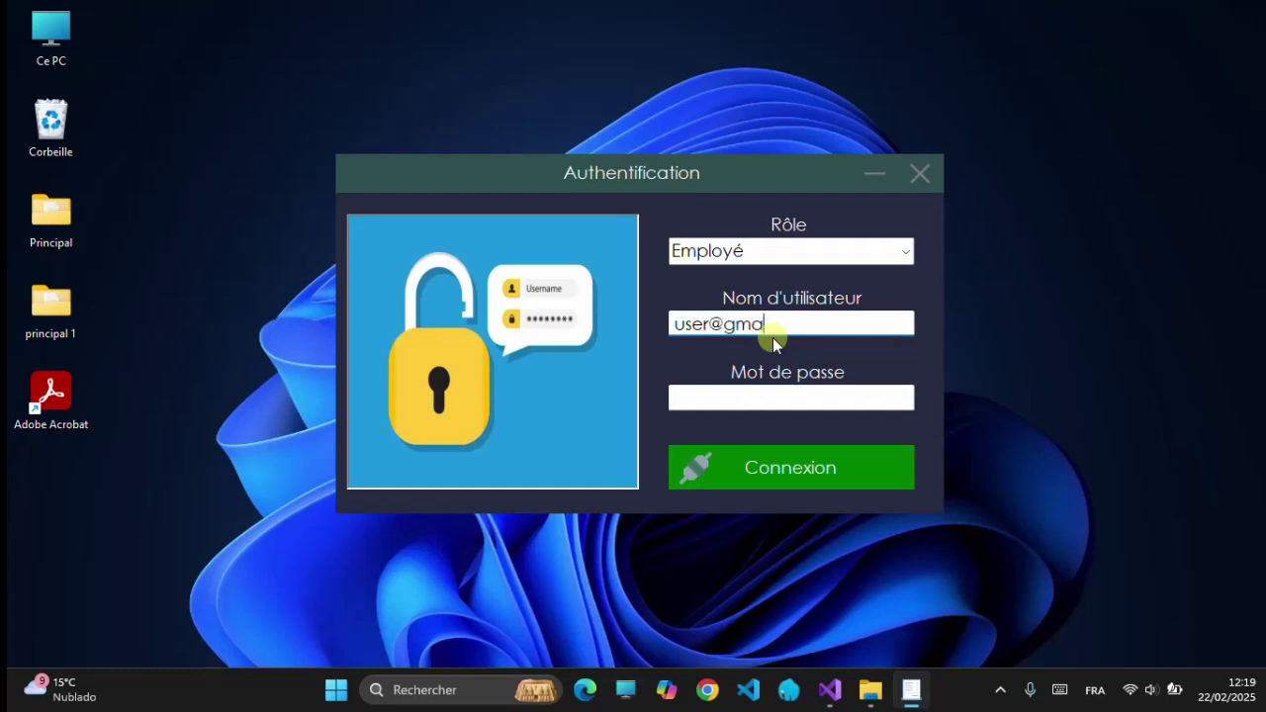
text(user@gmail.com)
key(Tab)
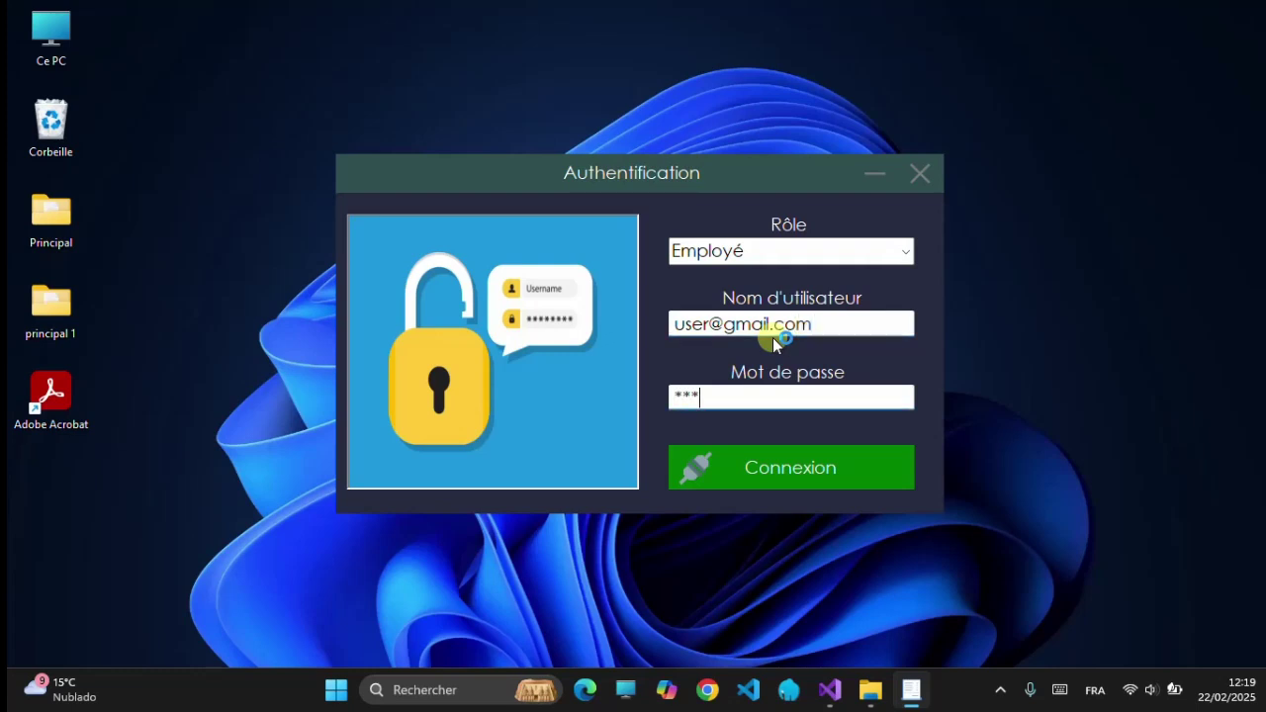
click(814, 479)
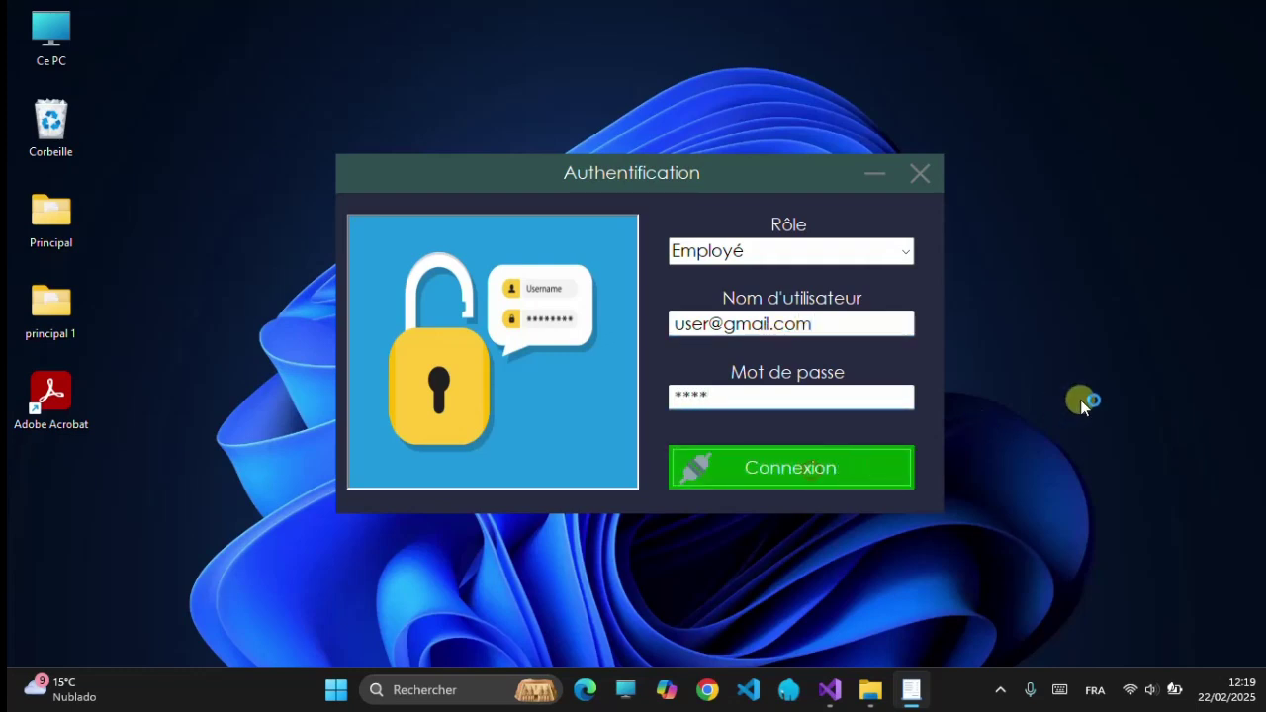
click(1120, 56)
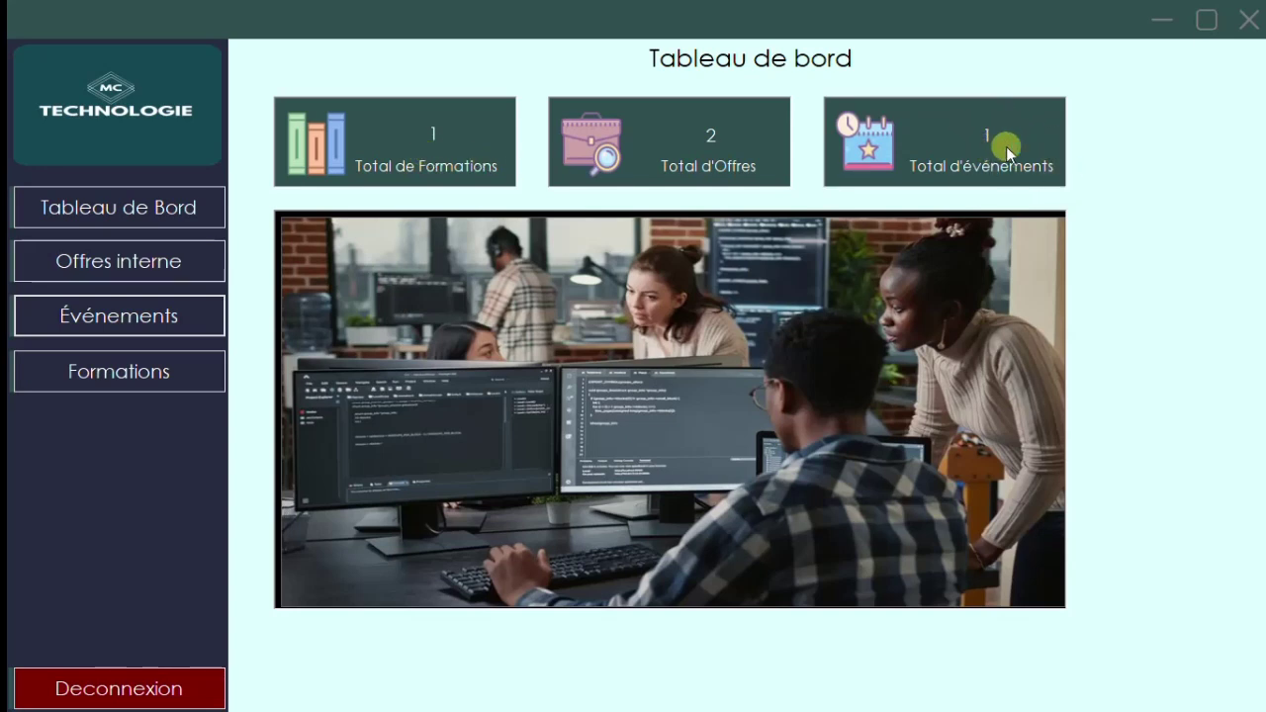
click(166, 263)
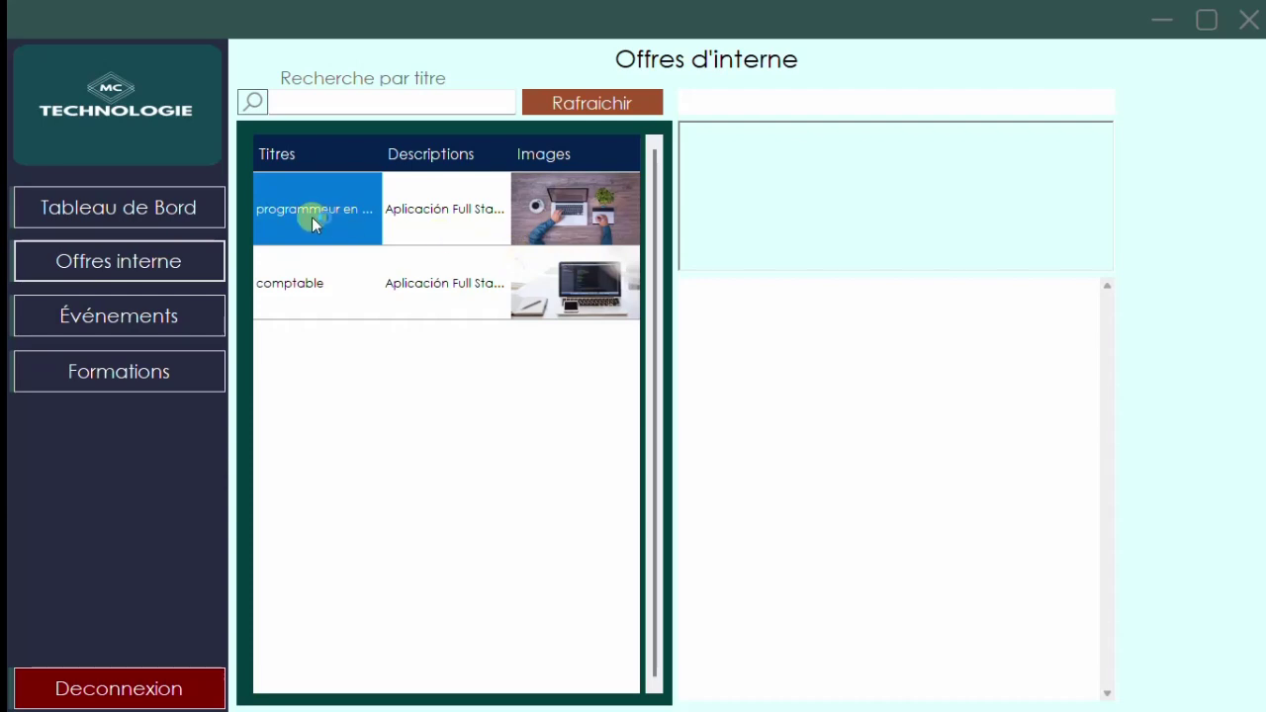
- Show the programmeur en php offer's details and read through its description
click(312, 217)
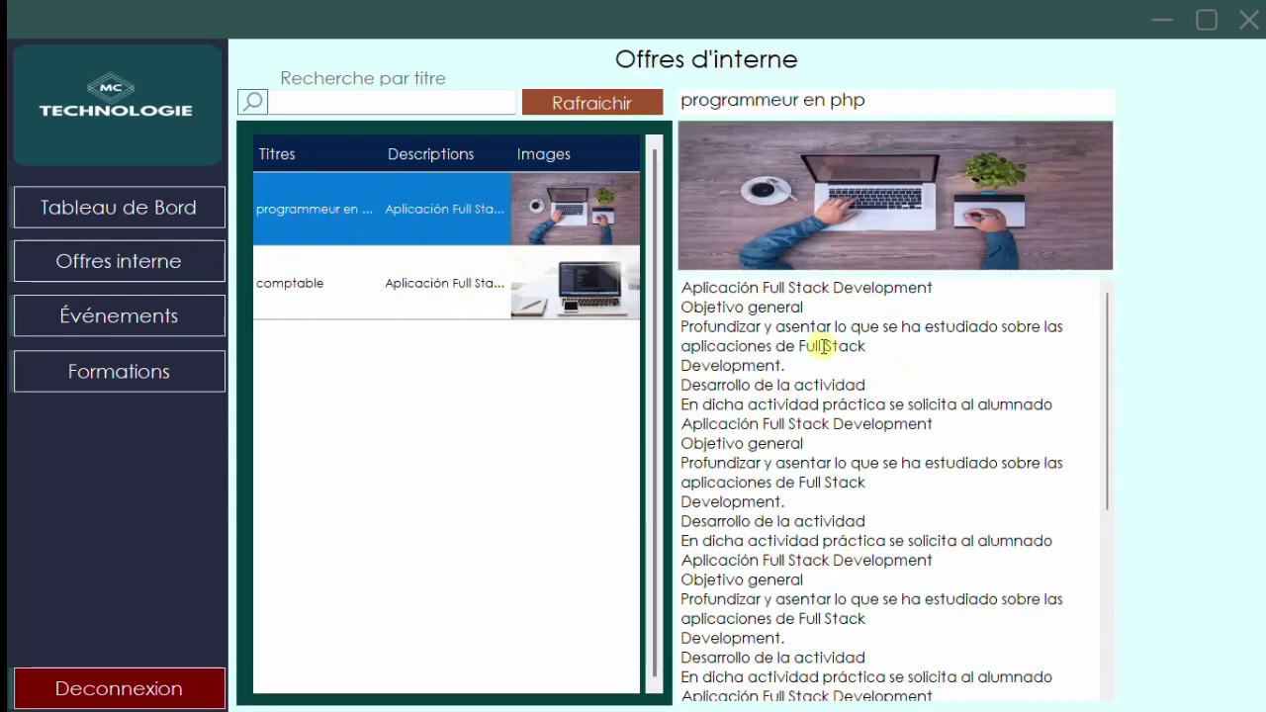
scroll(840, 350, down, 3)
scroll(880, 378, down, 3)
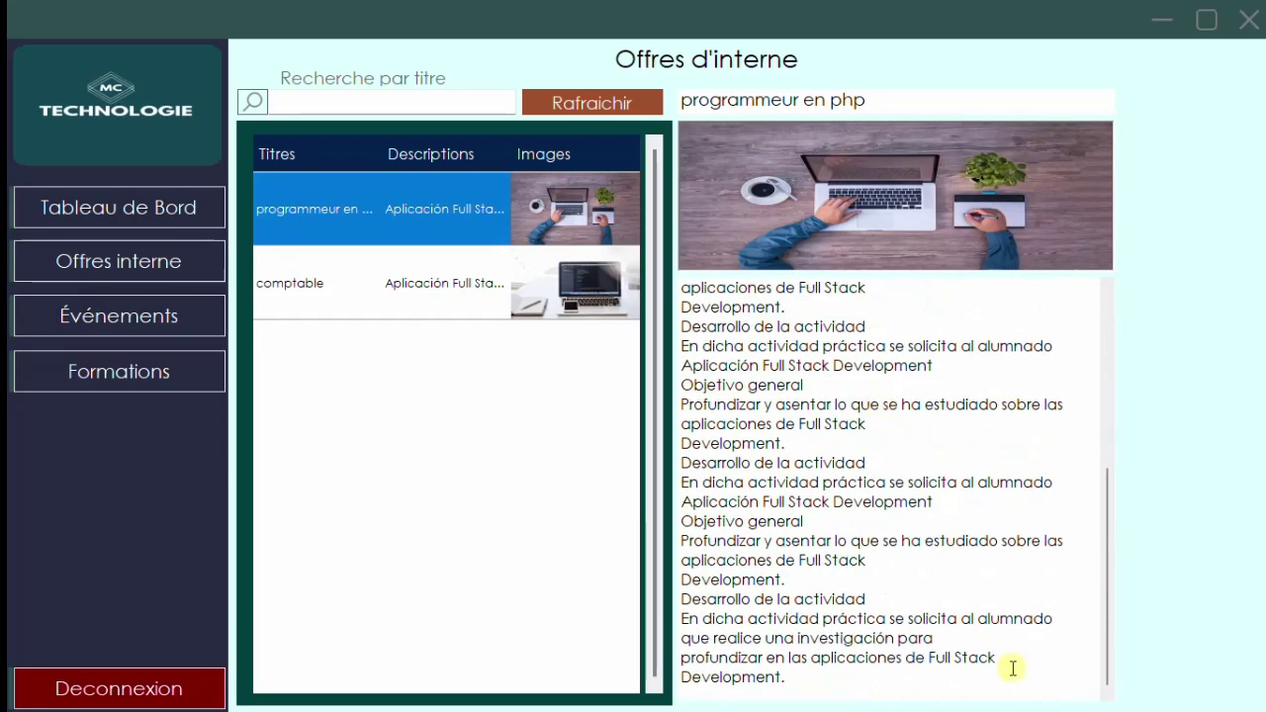
click(857, 679)
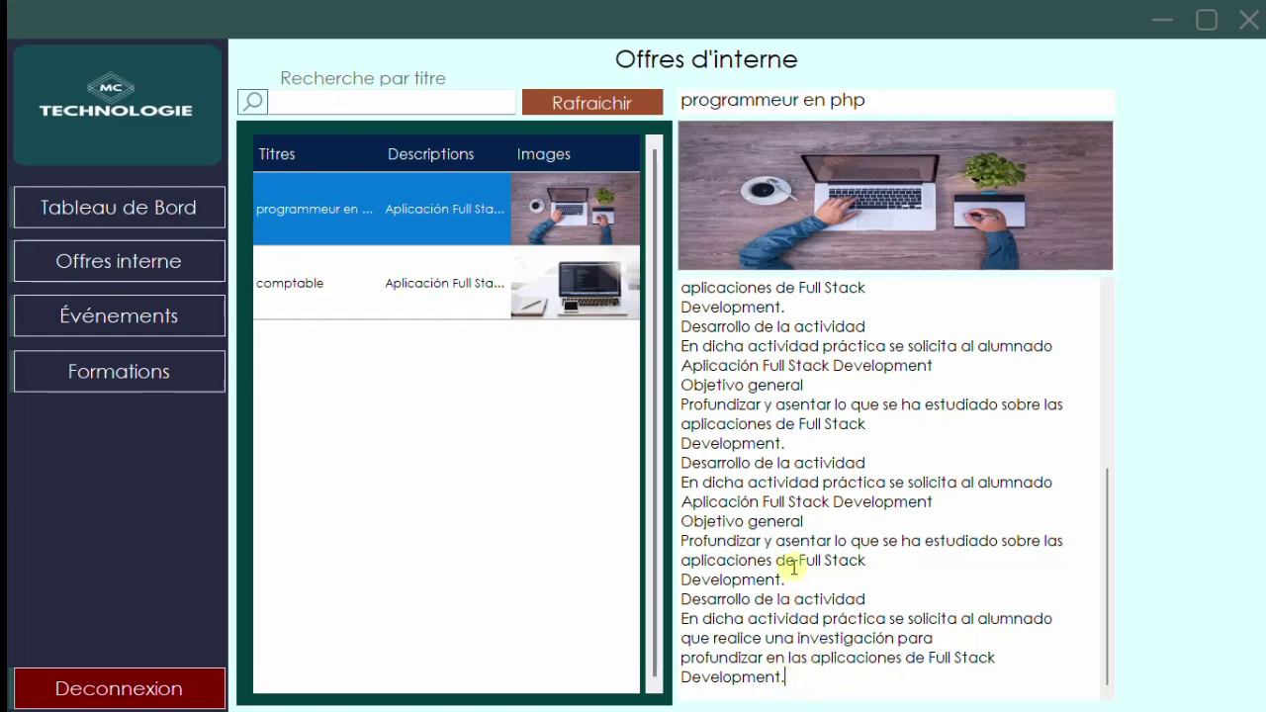
scroll(847, 464, up, 3)
scroll(851, 464, up, 3)
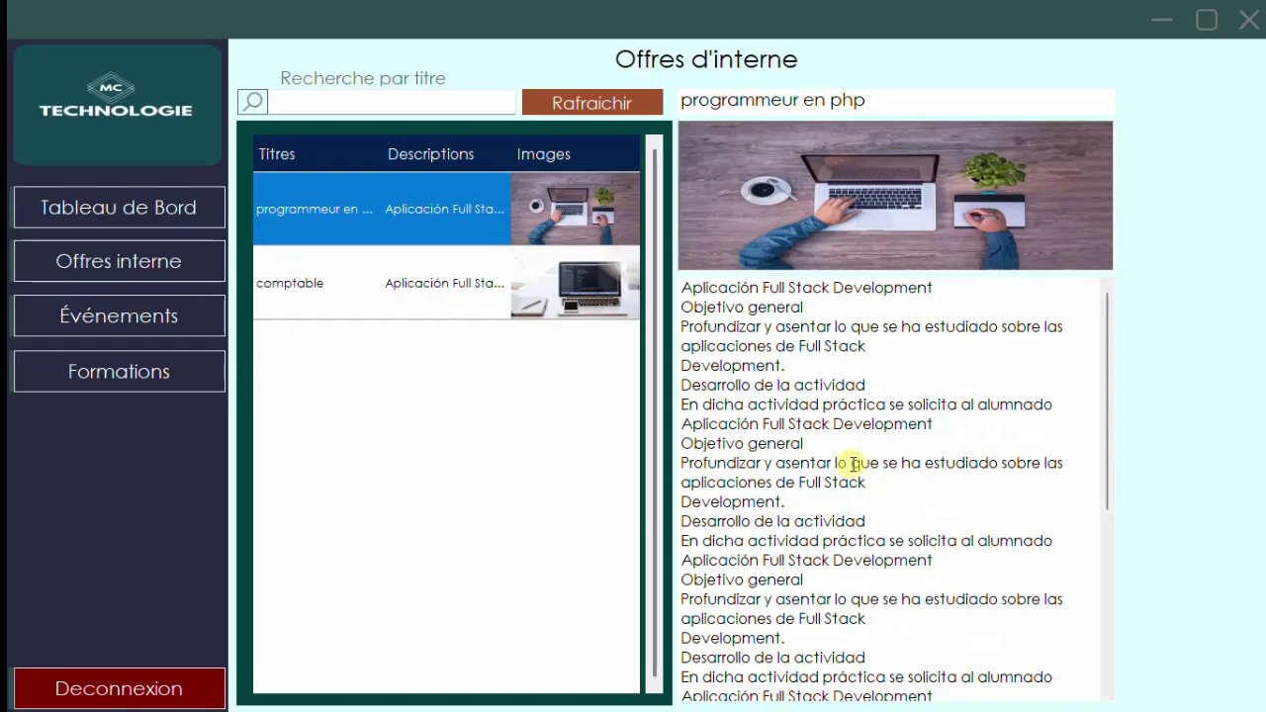
scroll(855, 464, down, 5)
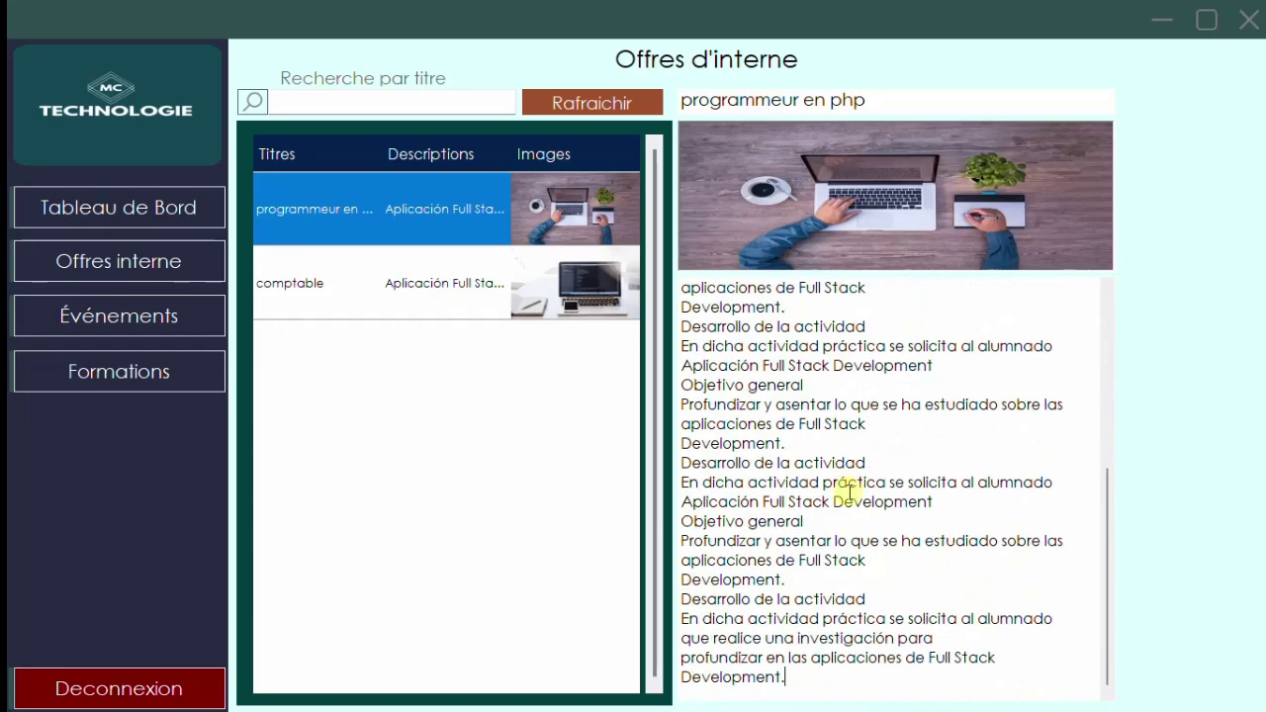
- Show the comptable offer's details, then open the events list
click(398, 280)
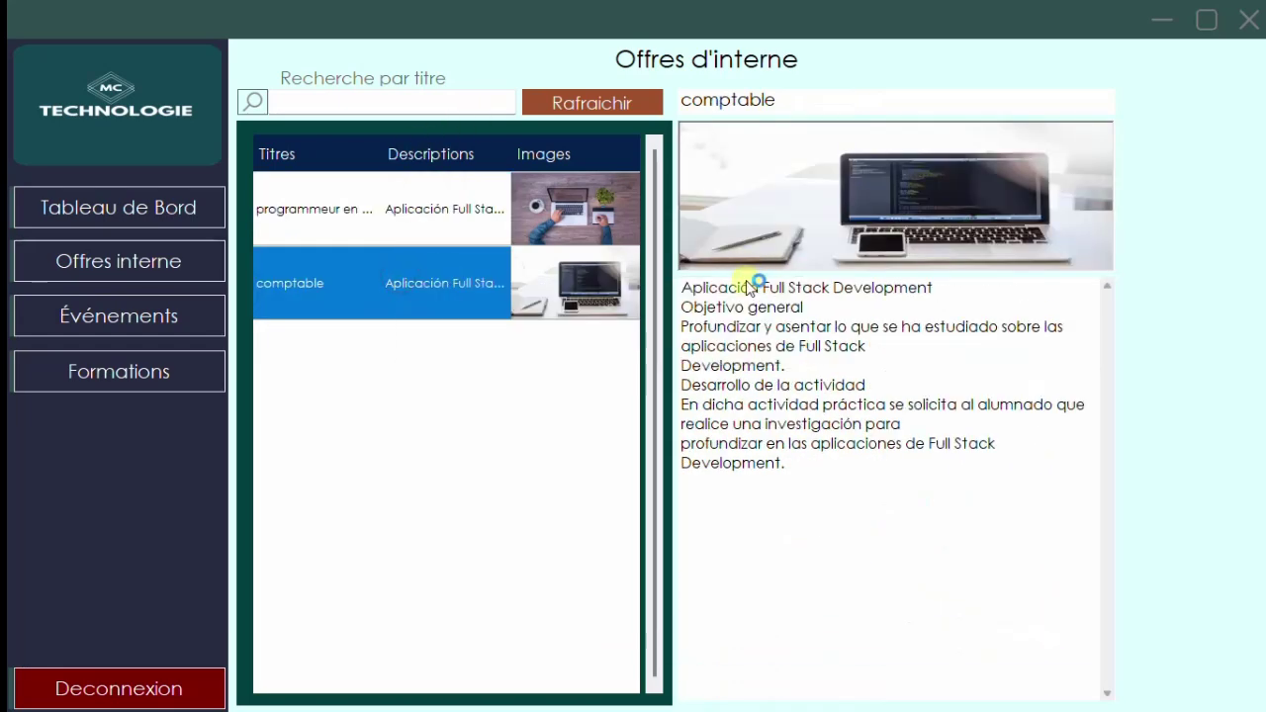
click(805, 481)
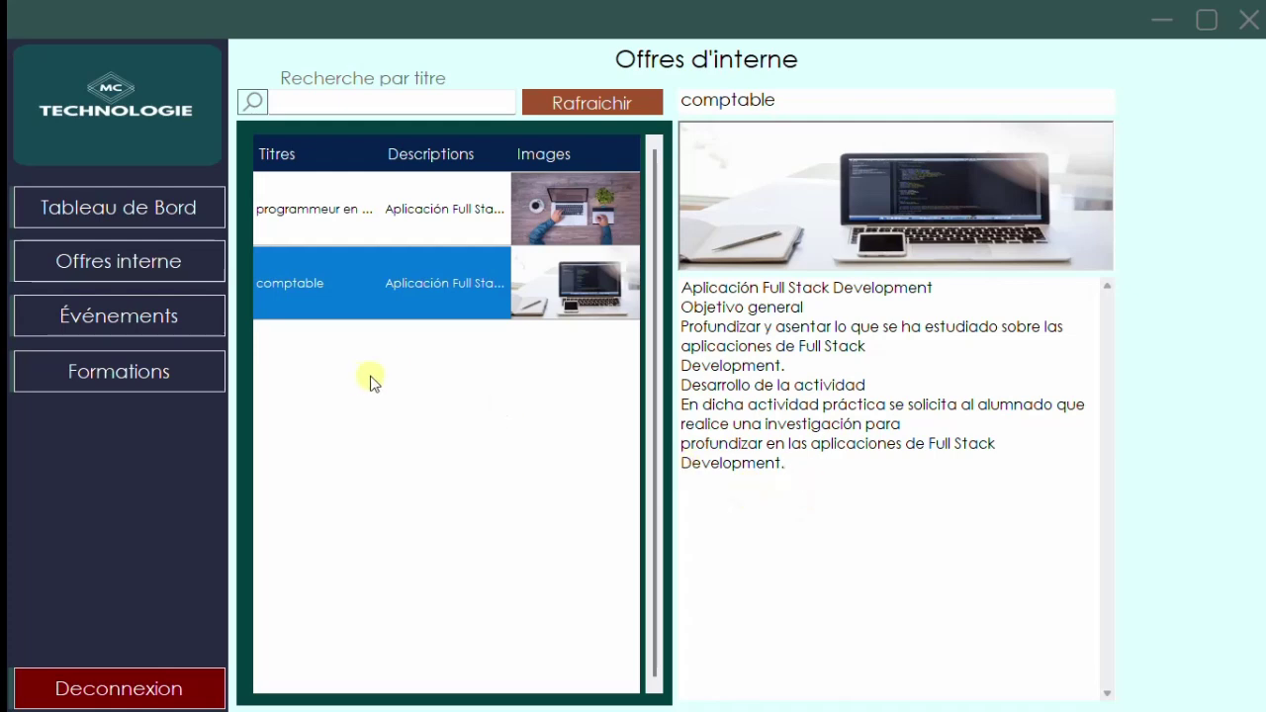
click(147, 324)
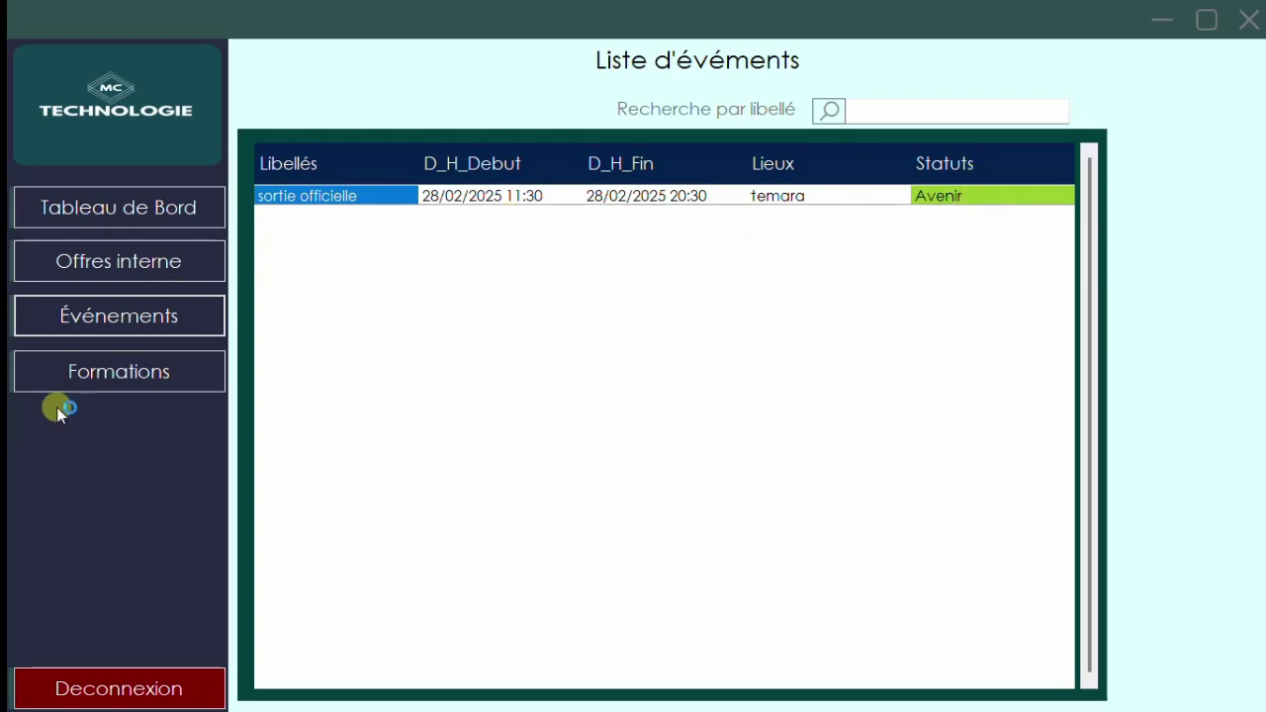
- Open Formations, dismiss the select-a-course message, and select the Femme de Ménage6.pdf course
click(104, 375)
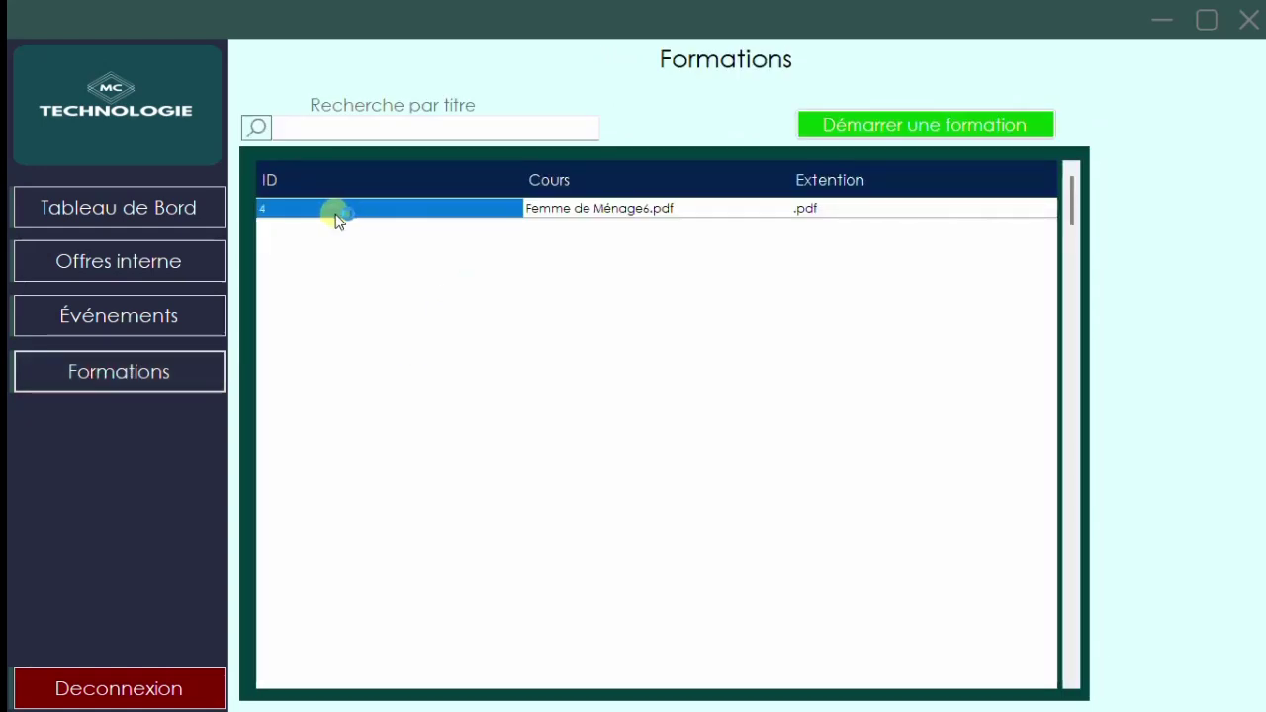
click(882, 129)
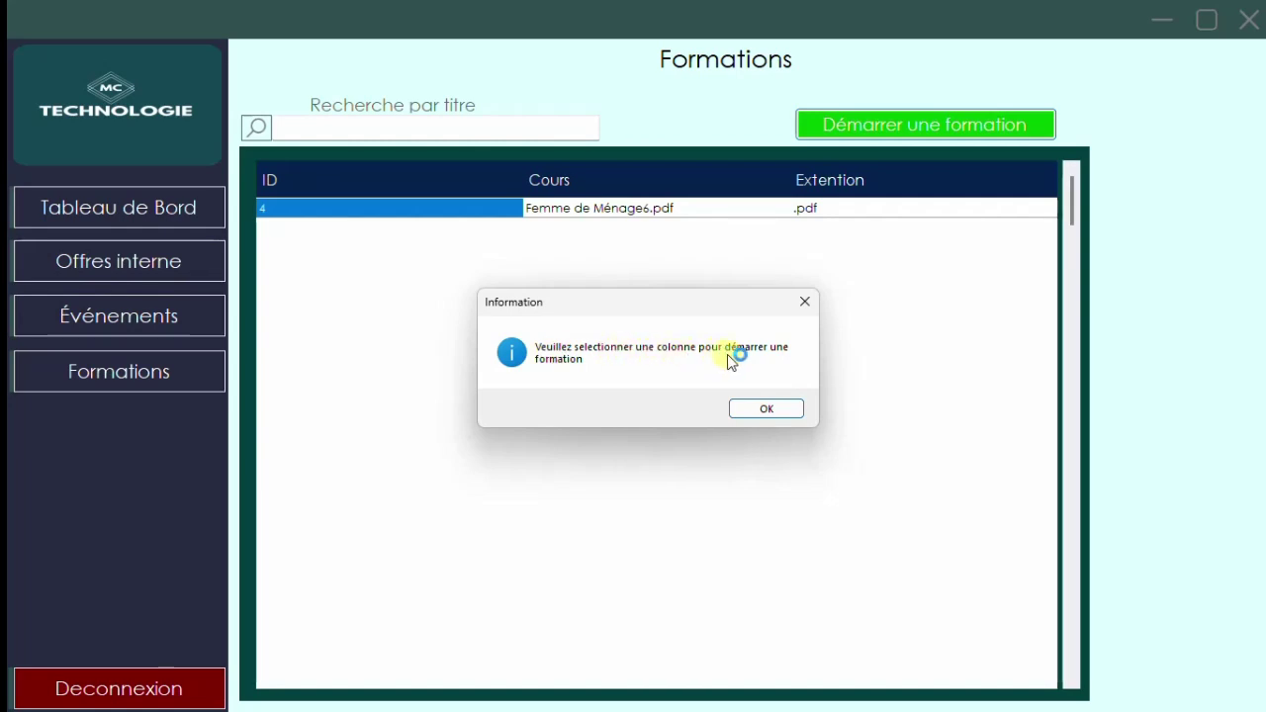
click(768, 413)
click(354, 210)
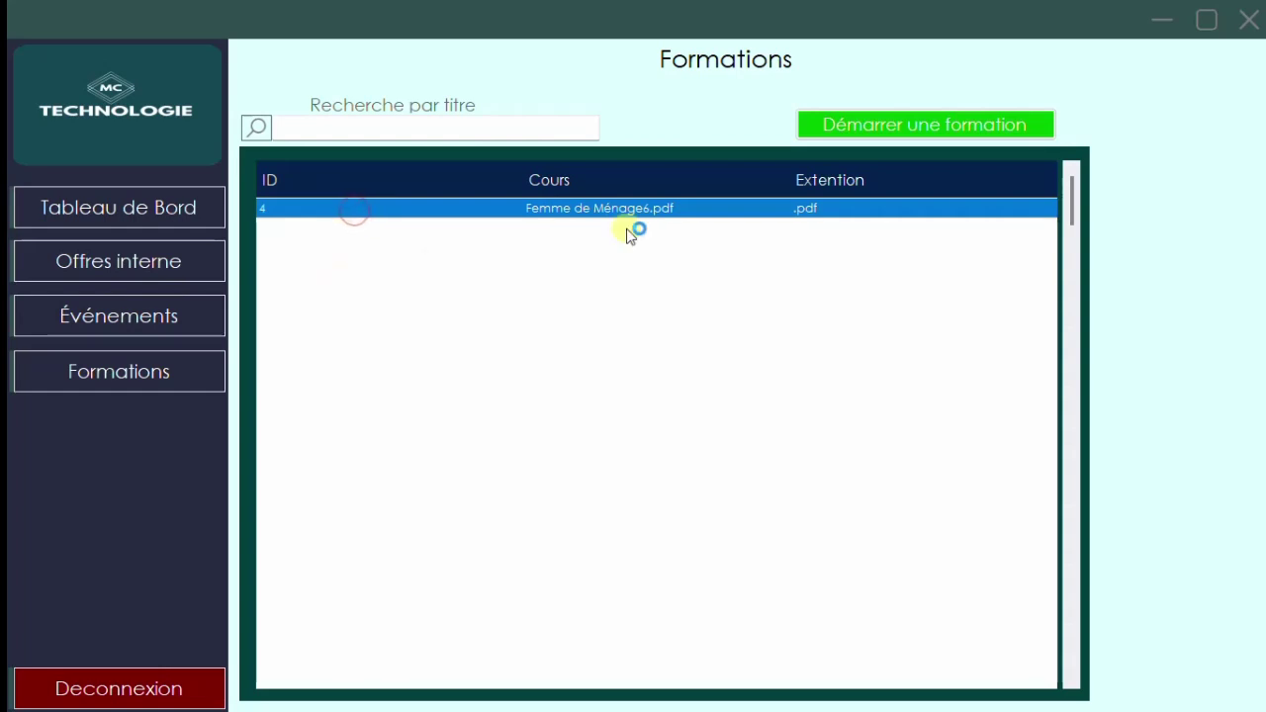
- Start the Femme de Ménage6.pdf course in Acrobat, then bring the app back and restore its window
click(868, 123)
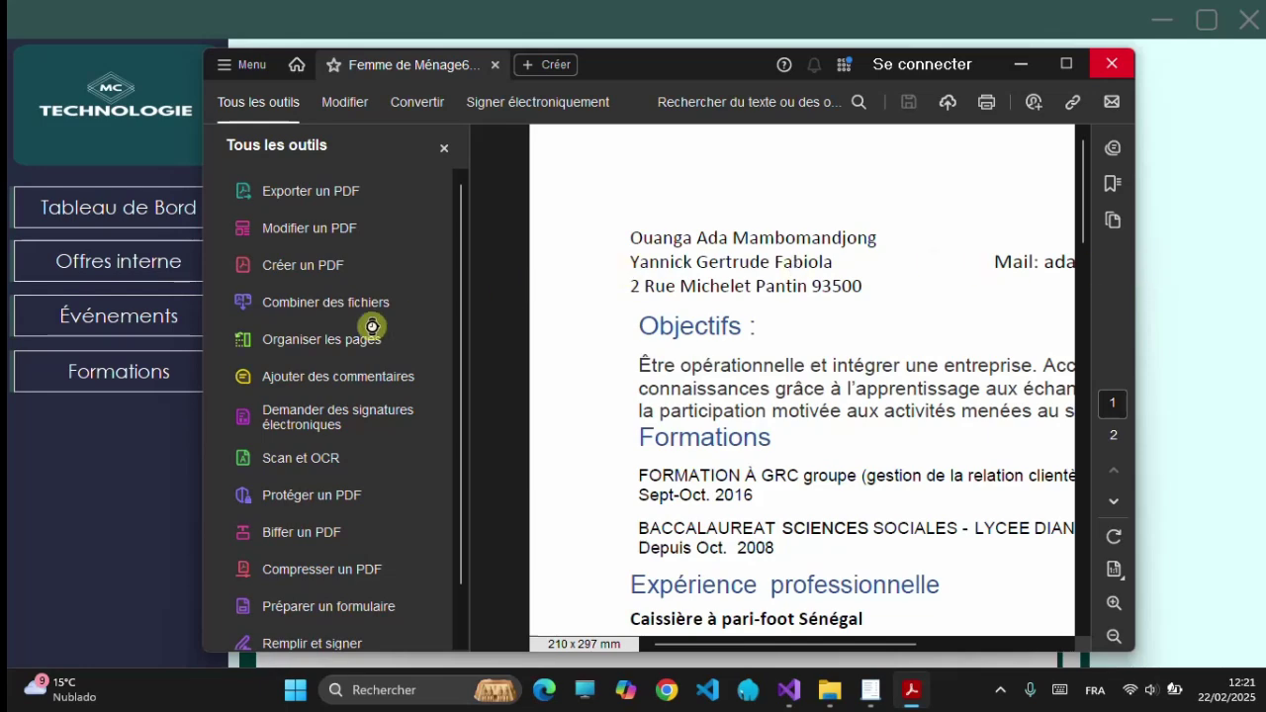
click(1226, 180)
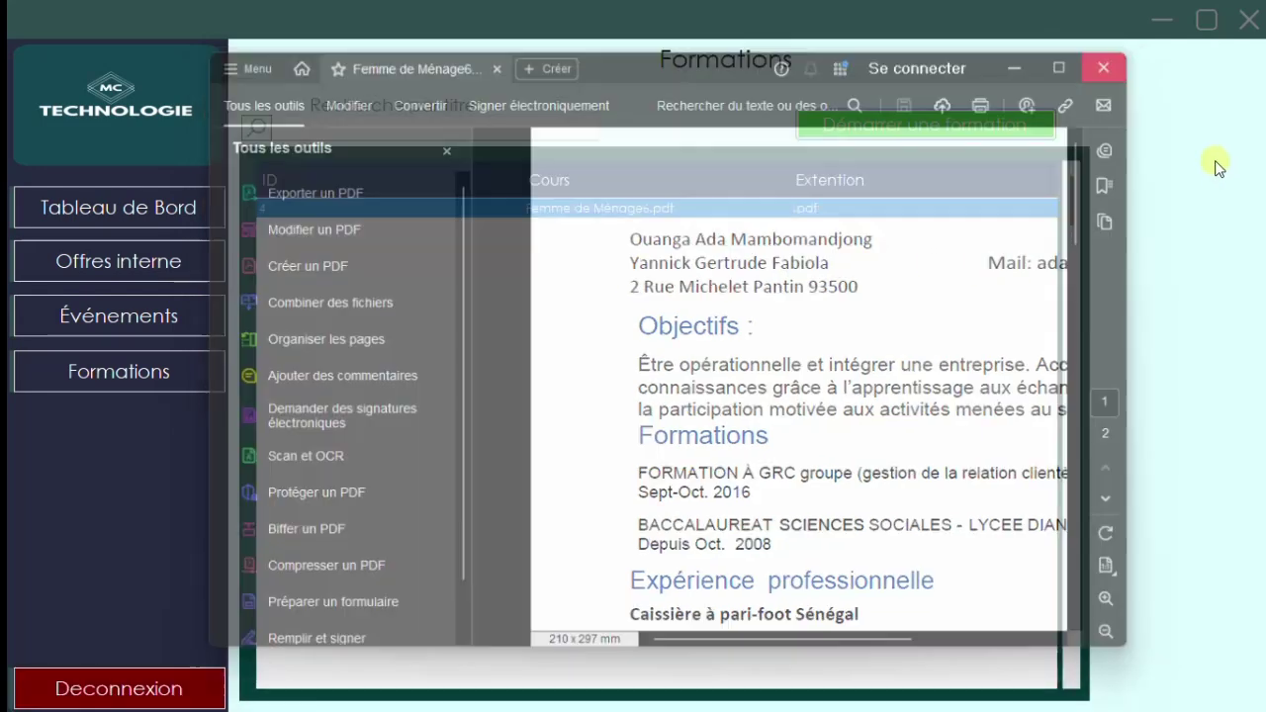
click(1207, 18)
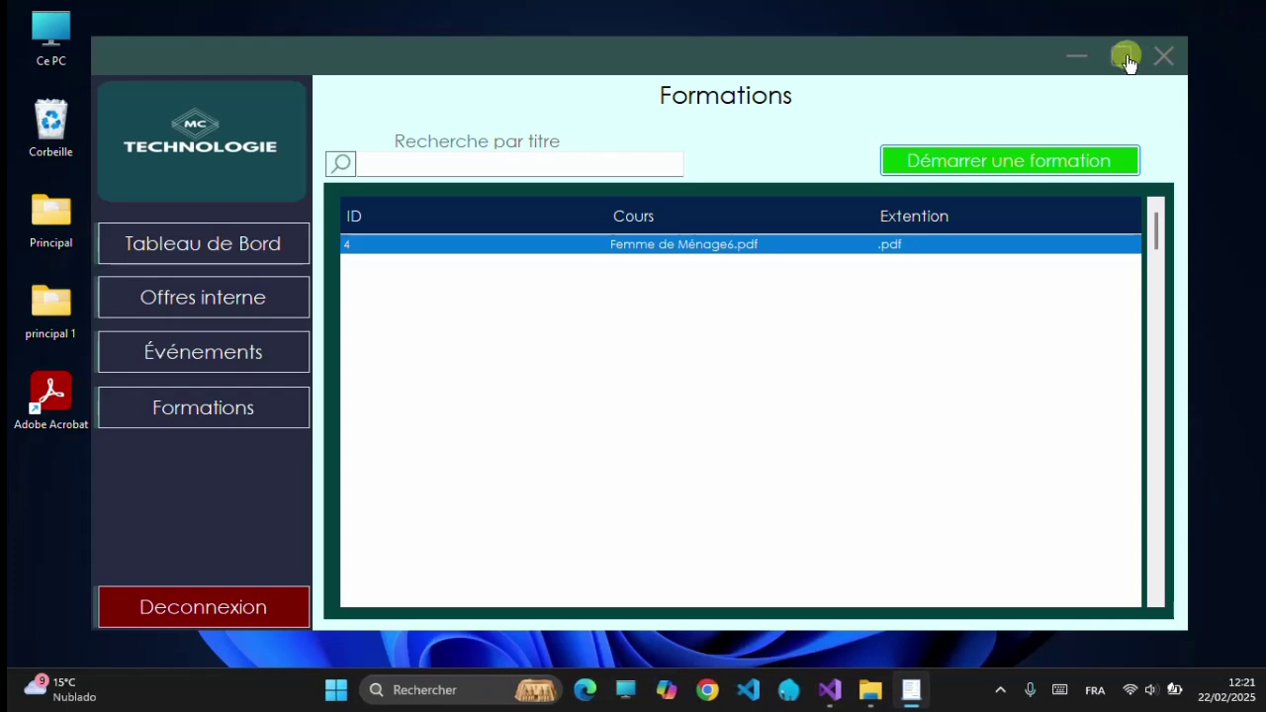
- Maximize the app, confirm logging out of the employee session, and reveal the hidden tray icons
click(1125, 55)
click(164, 683)
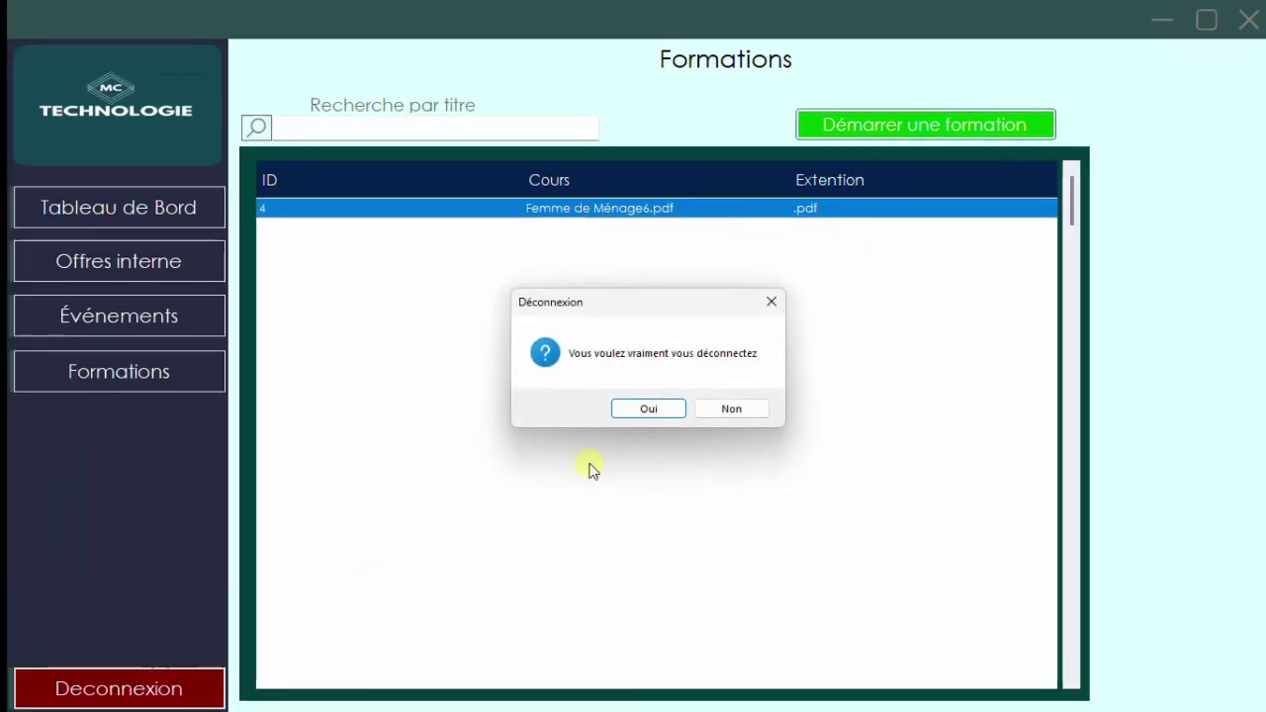
click(677, 412)
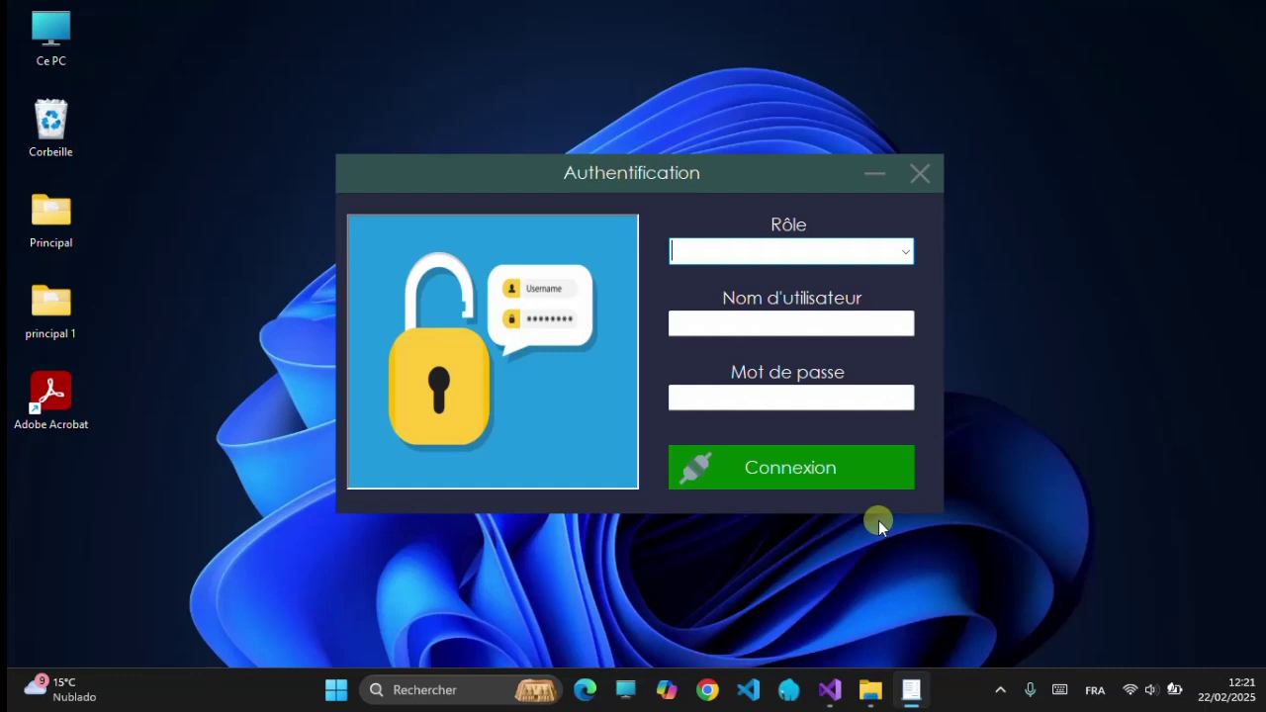
click(1004, 691)
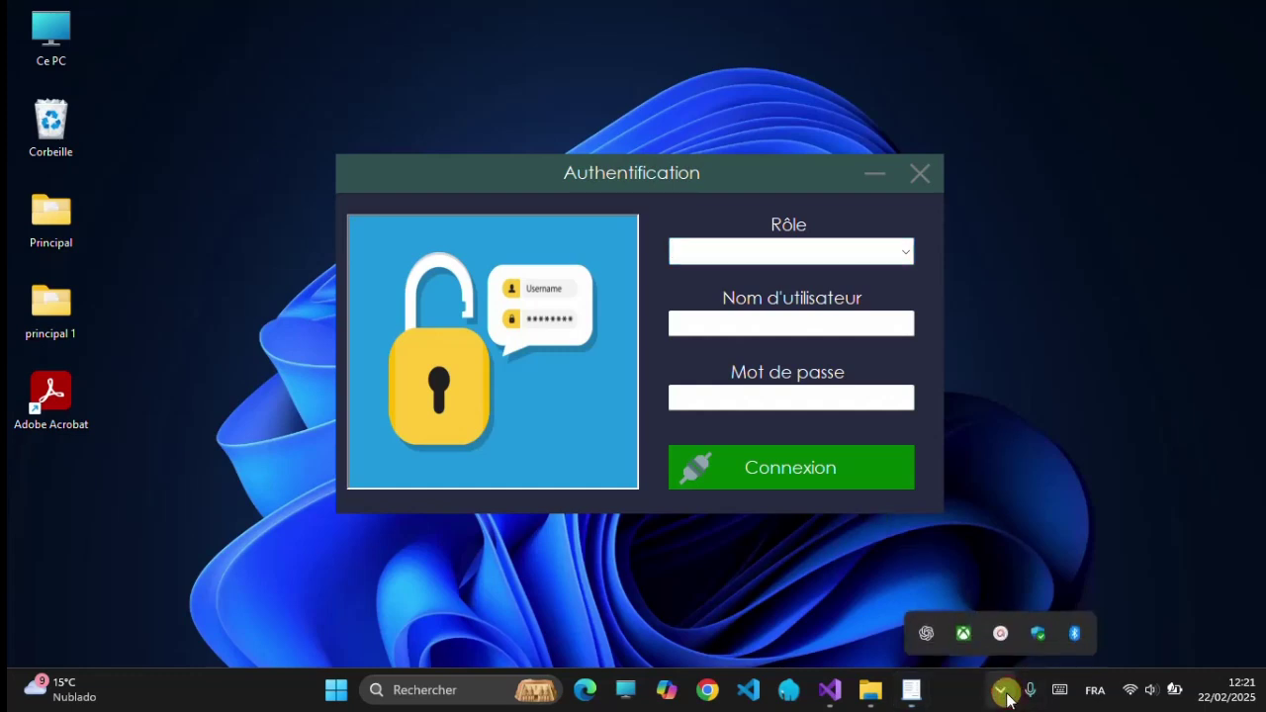
- Open the screen recorder's toolbar from the hidden tray icons flyout
click(1001, 638)
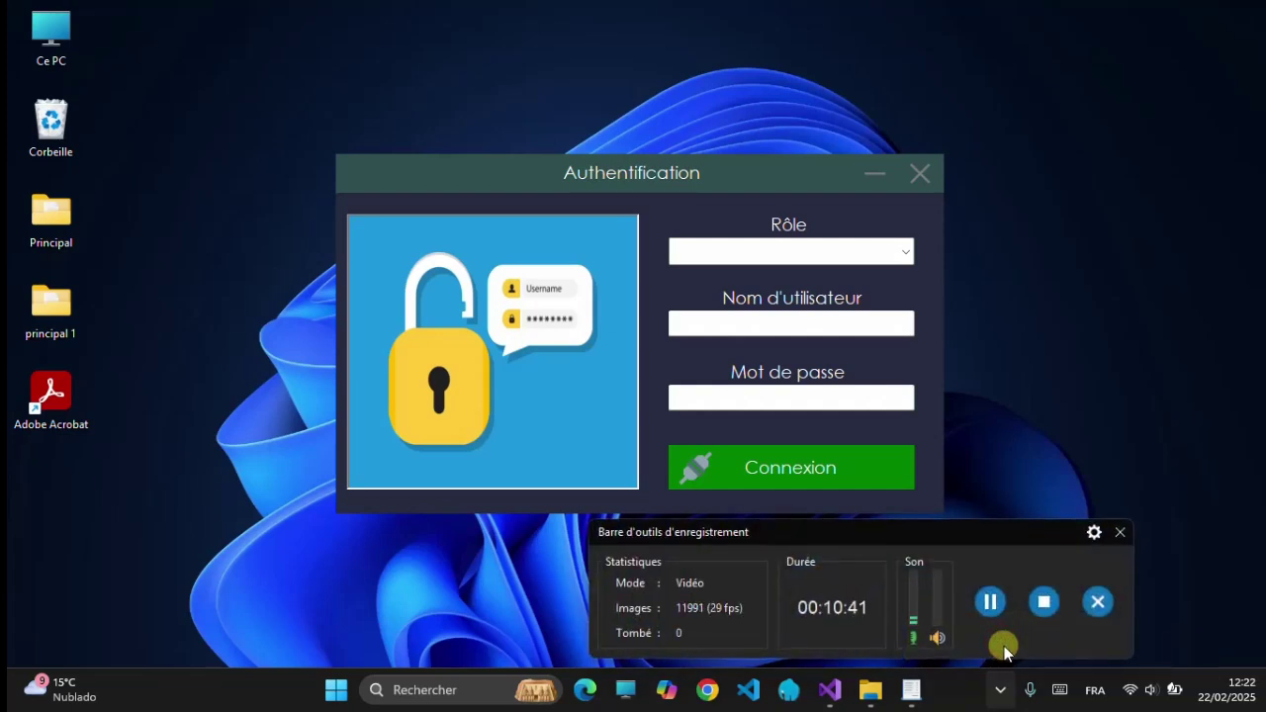